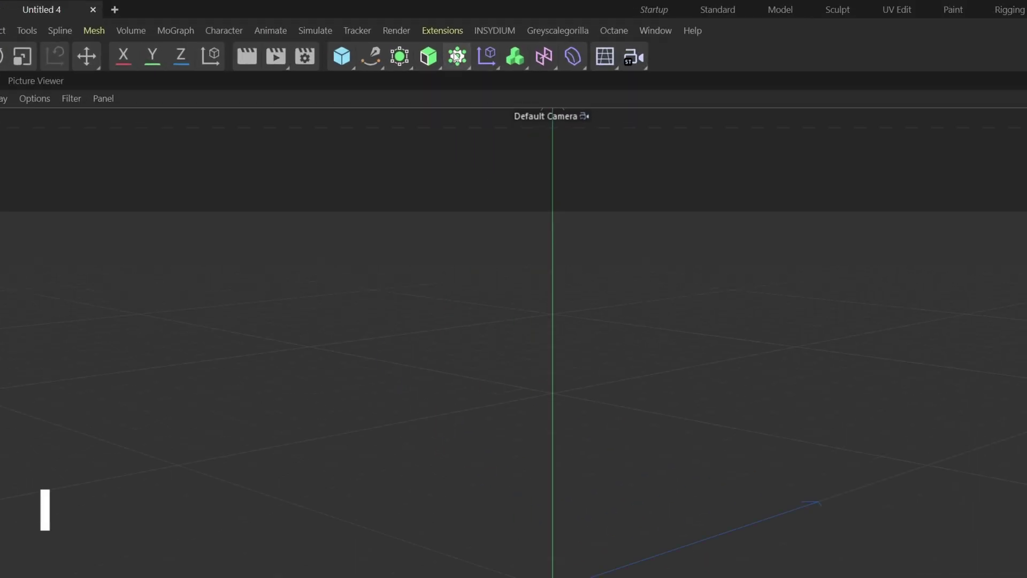
- Add a Text object reading 'Banana' with -600 cm depth and 200 subdivisions
drag(456, 58, 516, 170)
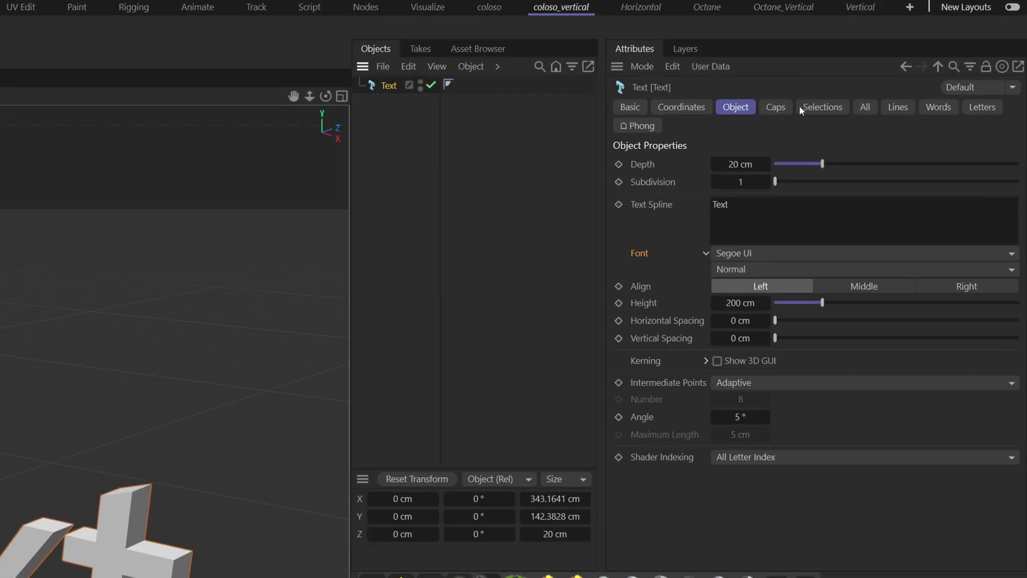
click(741, 210)
key(ctrl+a)
text(Banana)
double_click(739, 164)
text(-600)
key(Return)
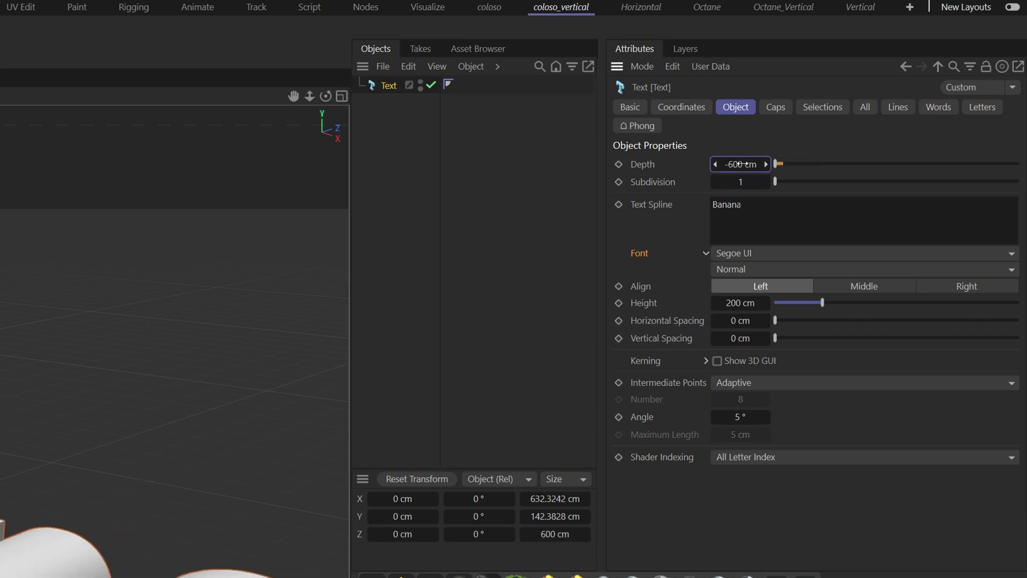
double_click(740, 181)
text(200)
key(Return)
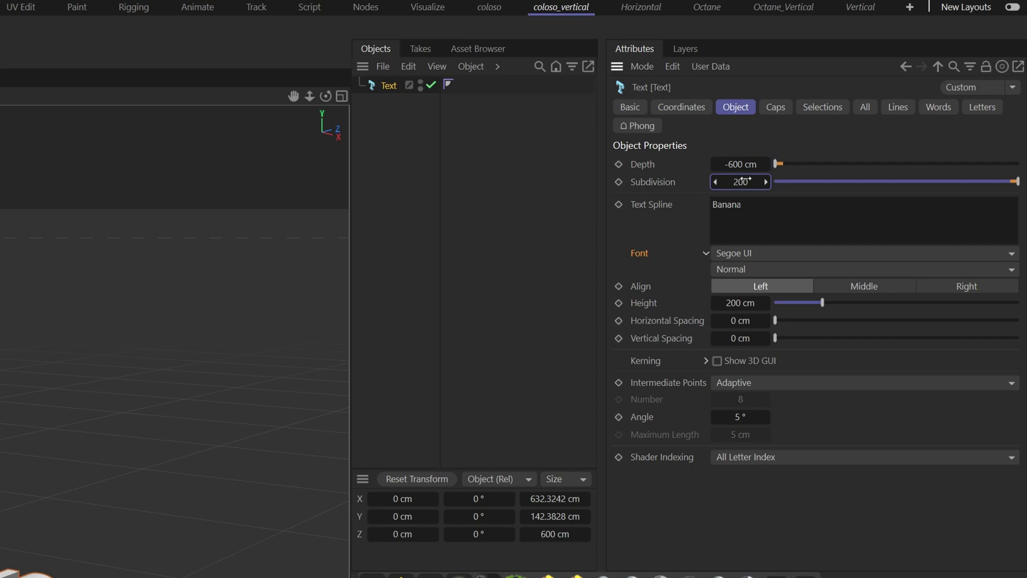
- Set the text font to HighriseDemo Bold, middle alignment and 175 cm height
click(746, 254)
scroll(772, 291, up, 10)
scroll(769, 289, up, 10)
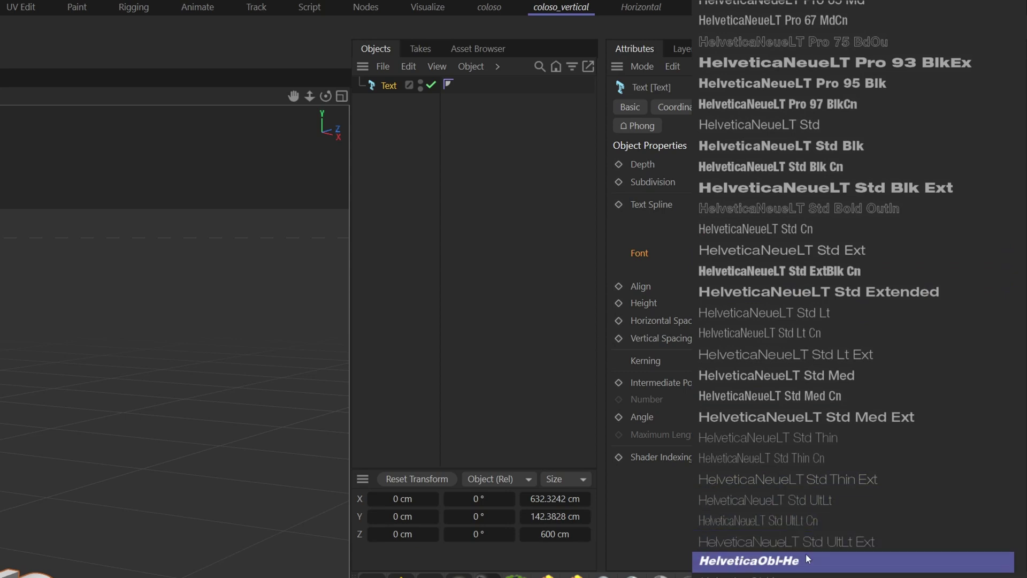
click(760, 573)
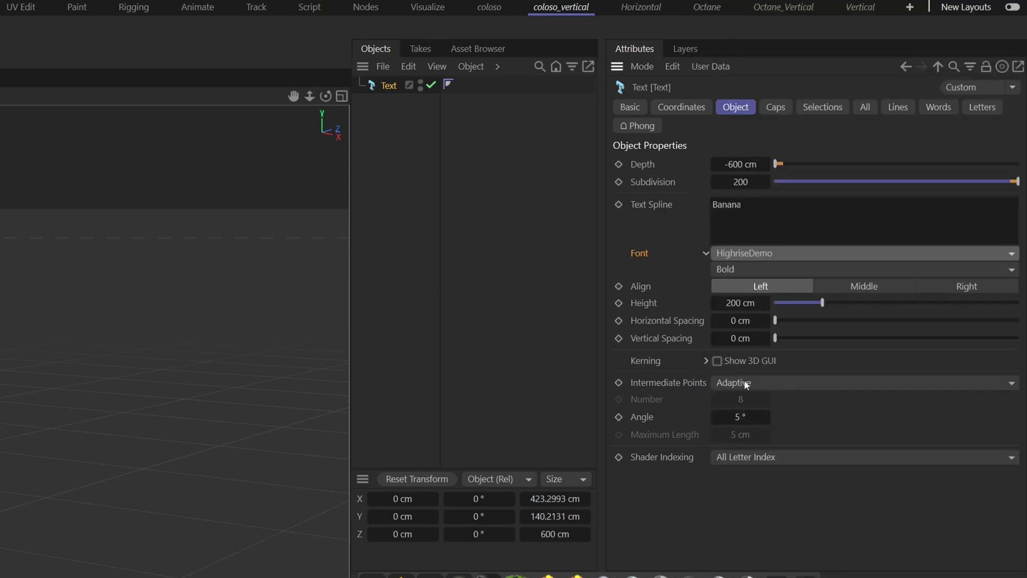
click(866, 285)
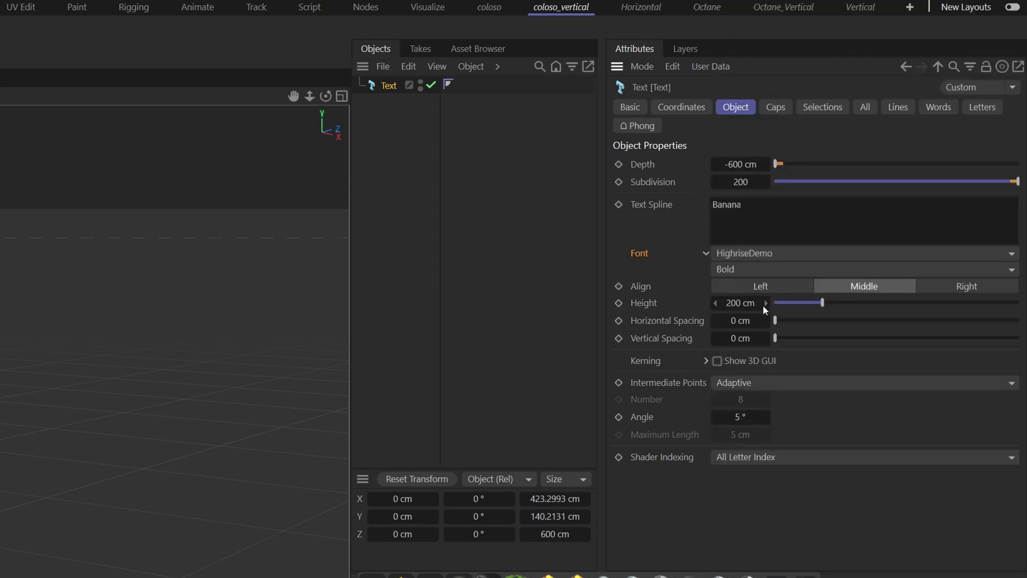
double_click(748, 303)
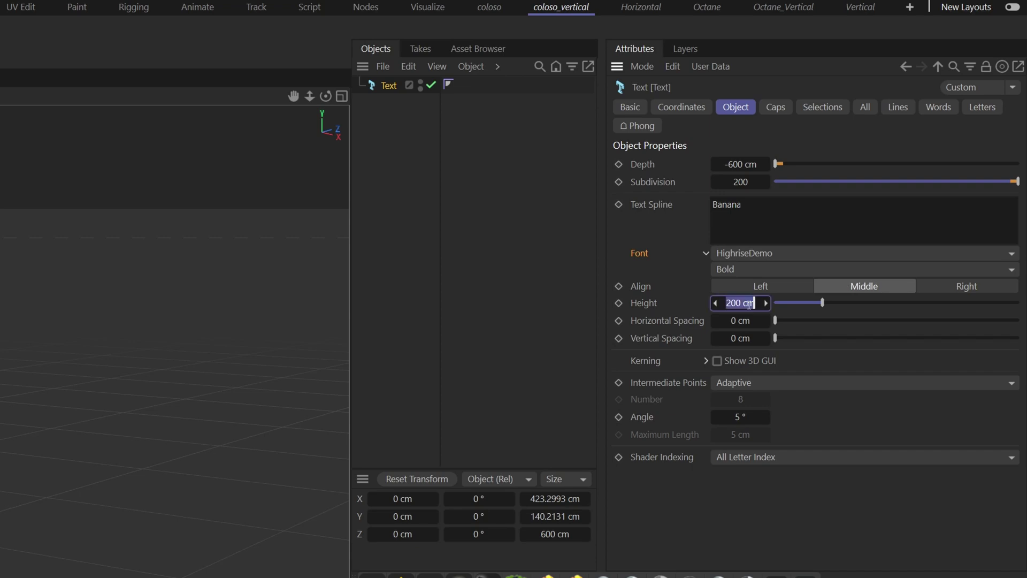
text(175)
key(Return)
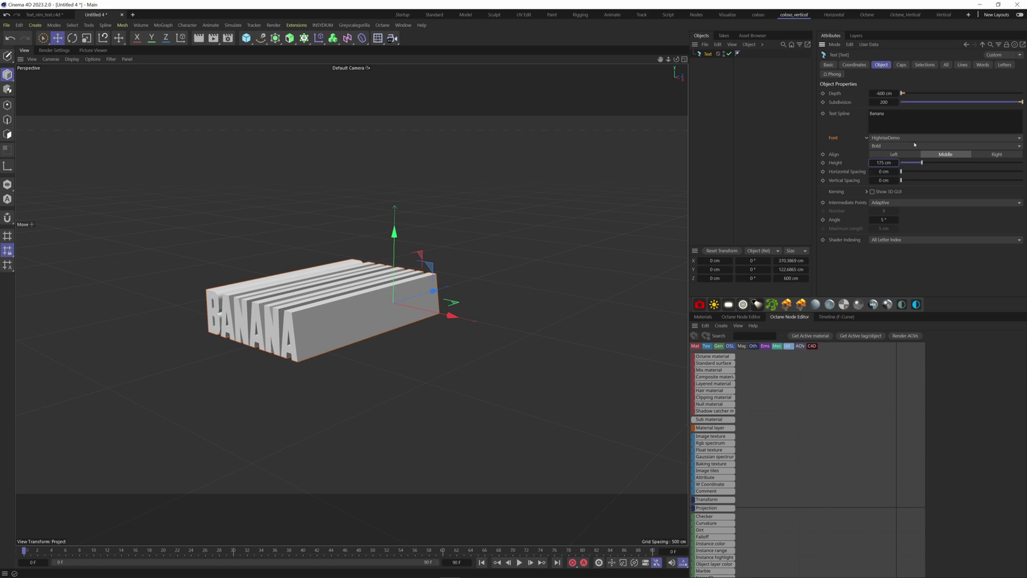
- Add a Shear deformer as a child of the Text object
click(938, 154)
click(759, 133)
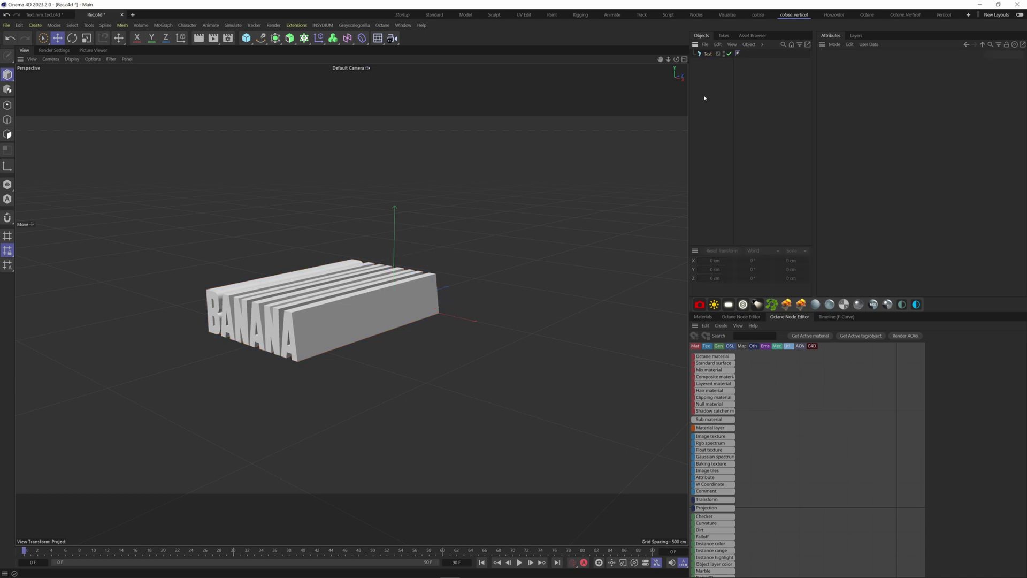
click(708, 54)
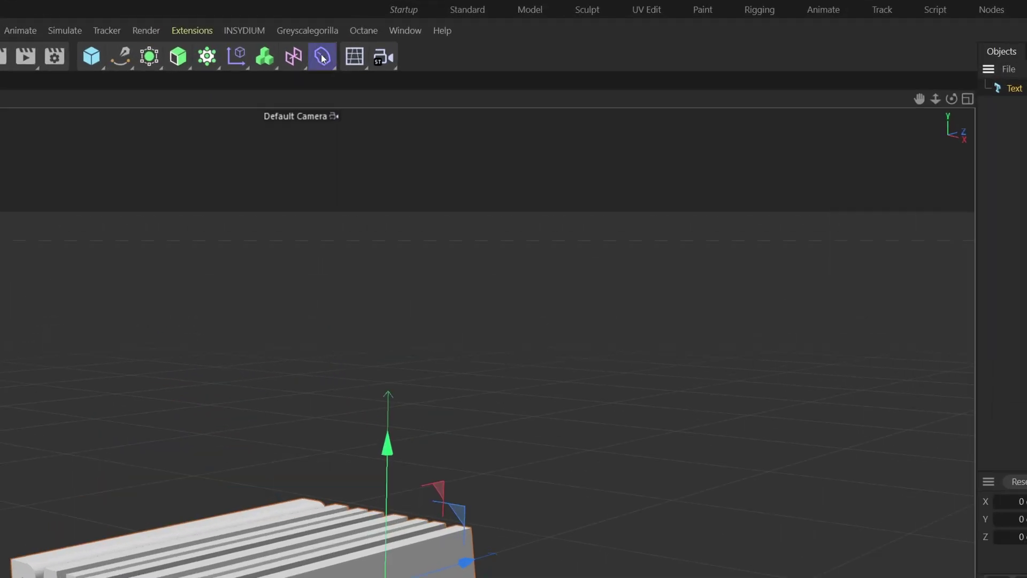
click(339, 51)
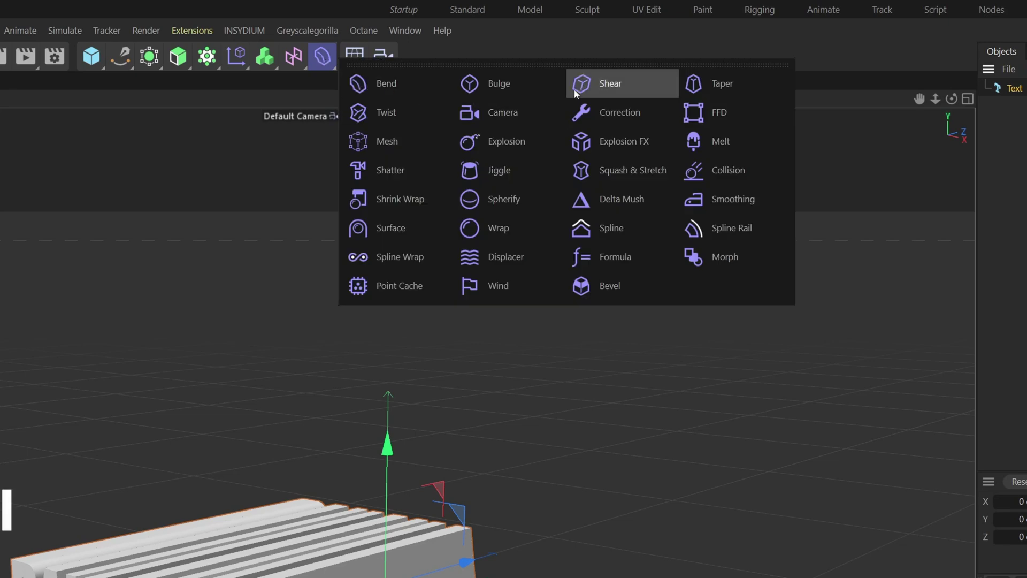
shift+click(609, 84)
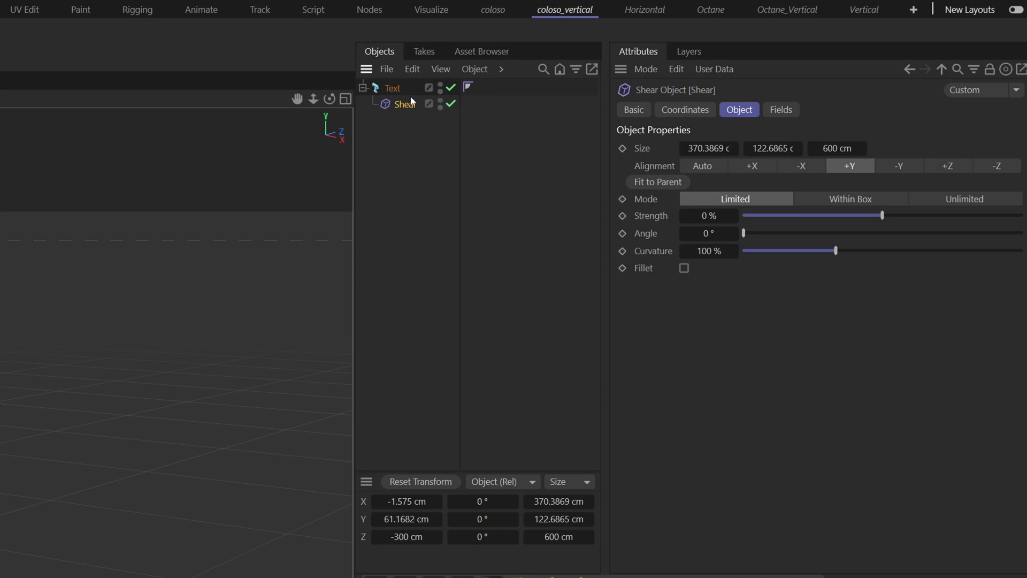
- Set the Shear to -Z, fit to parent, Unlimited, 90° angle, 700% curvature, Fillet on
click(995, 167)
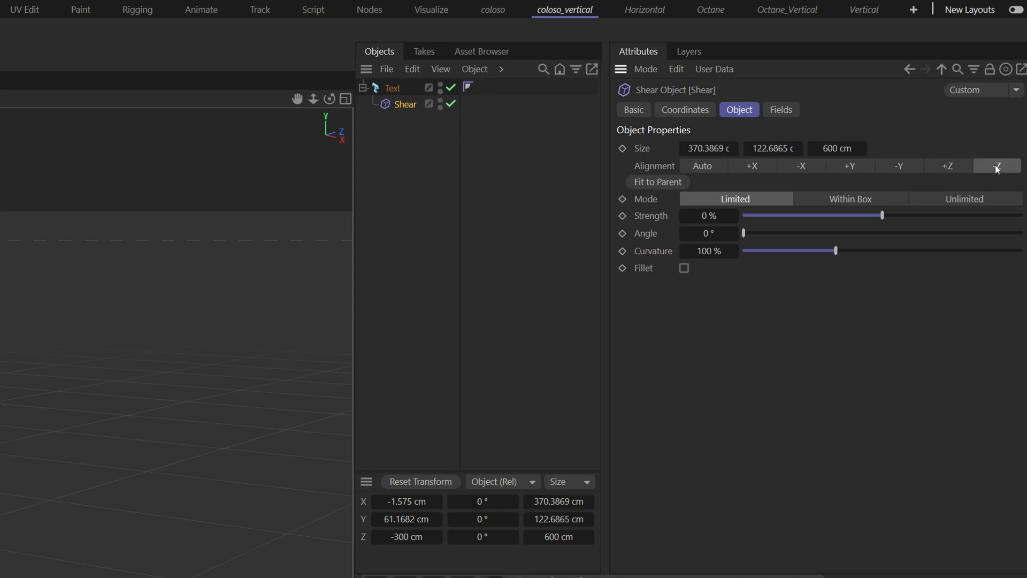
click(676, 184)
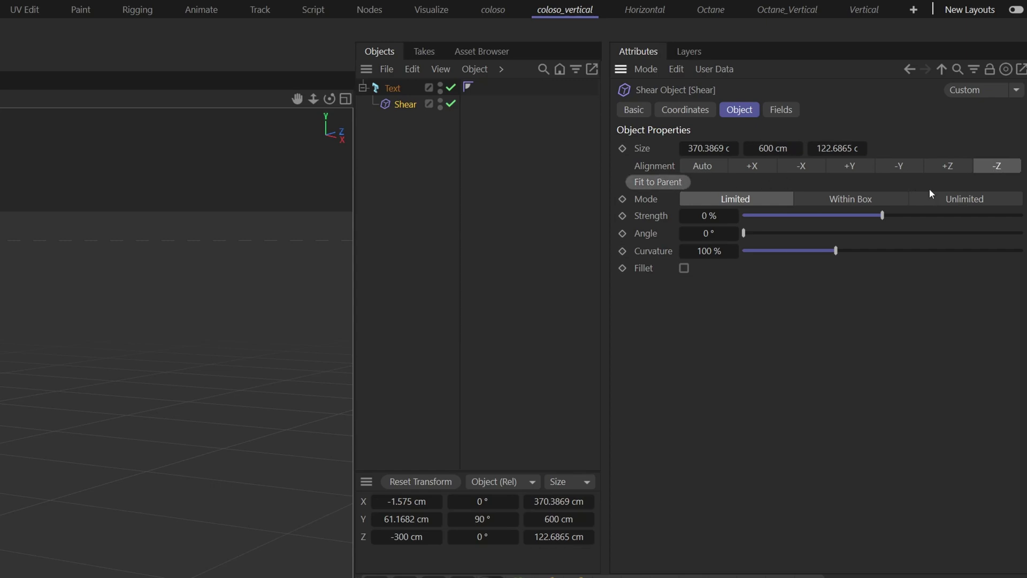
click(948, 199)
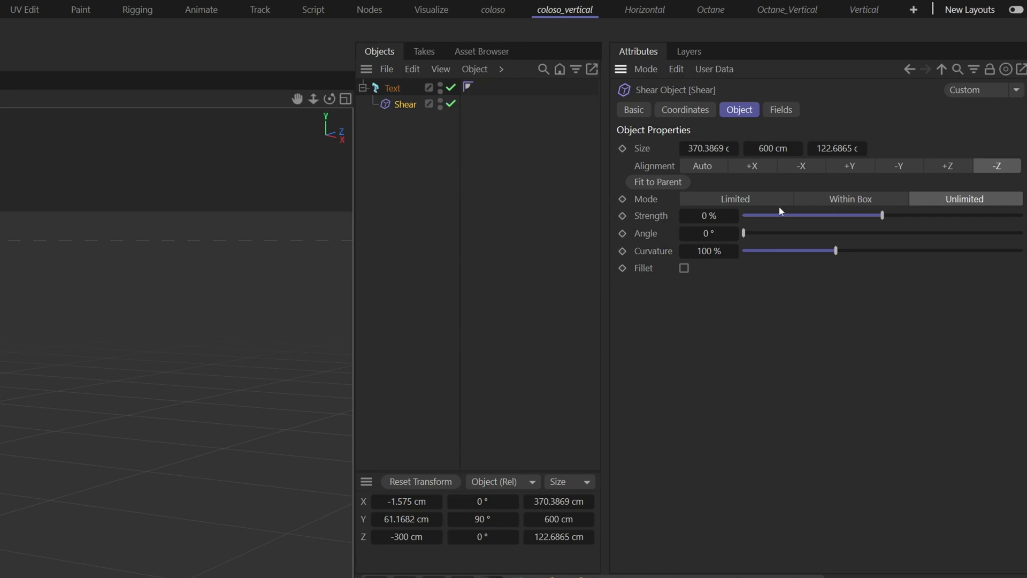
click(719, 228)
text(90)
key(Return)
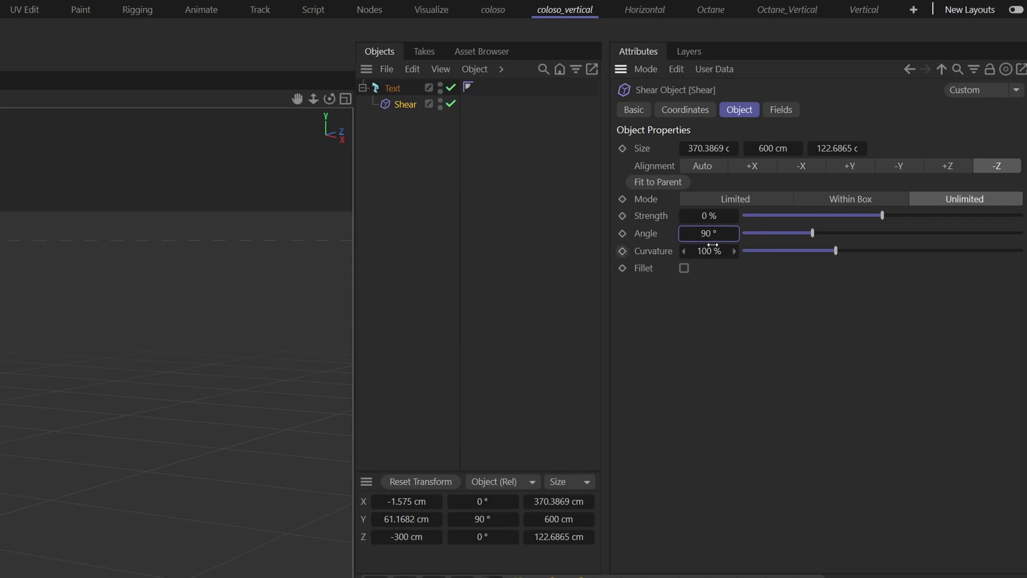
click(721, 254)
key(Return)
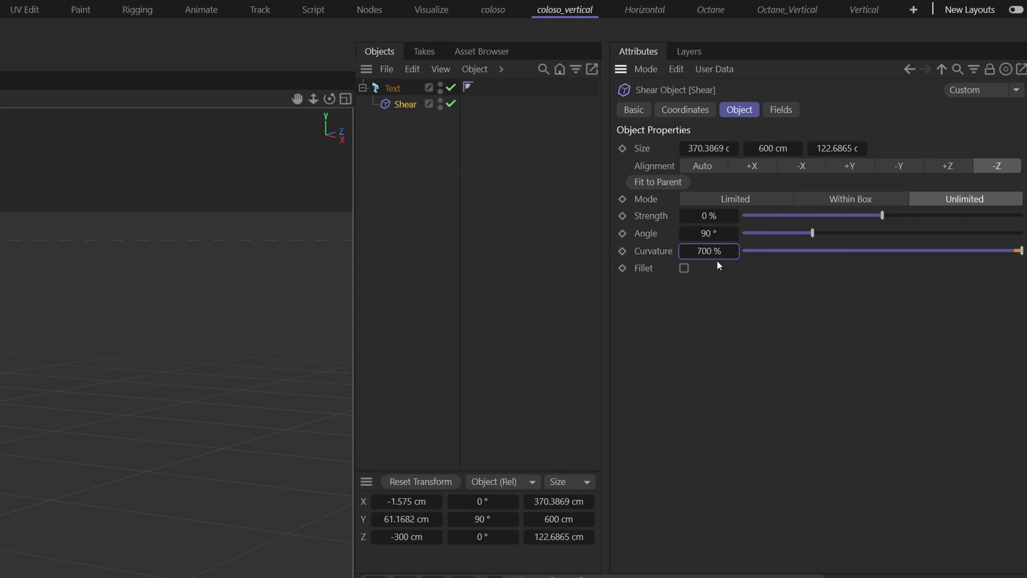
click(684, 268)
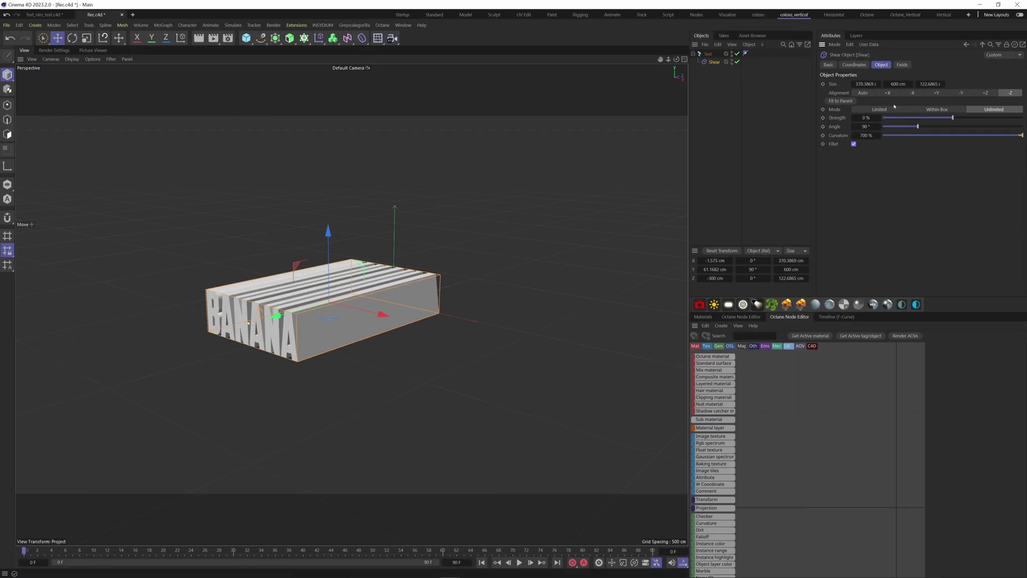
- Keyframe Shear Strength at -100% on frame 0 and 0% on frame 50
click(823, 118)
drag(896, 120, 859, 119)
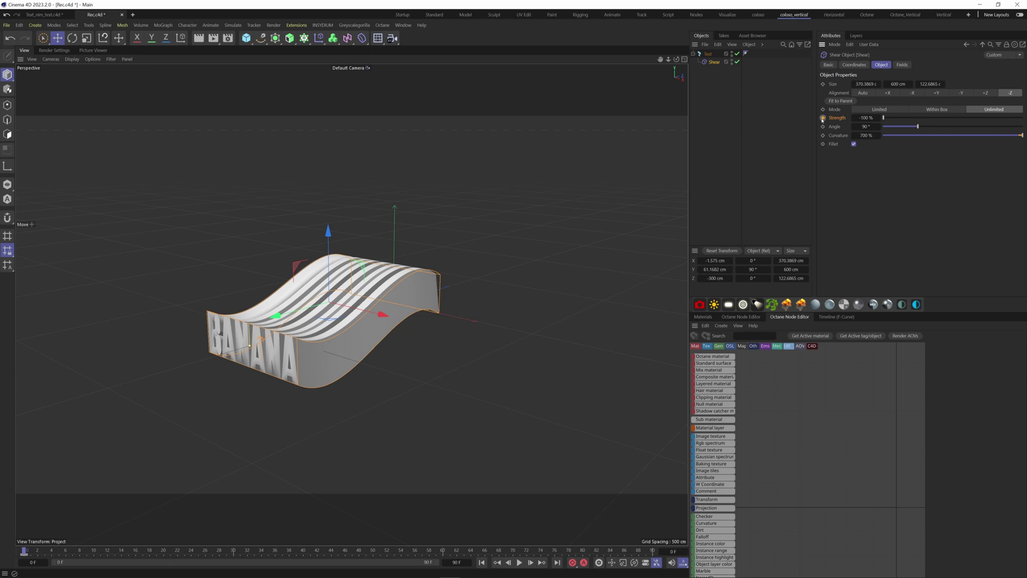
click(822, 117)
drag(316, 552, 373, 552)
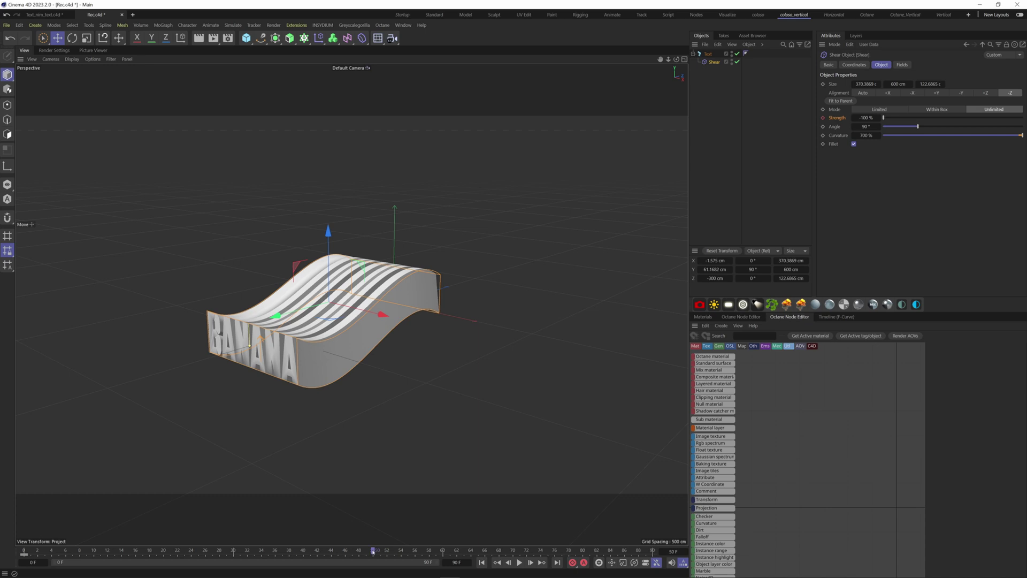
double_click(865, 118)
text(0)
key(Return)
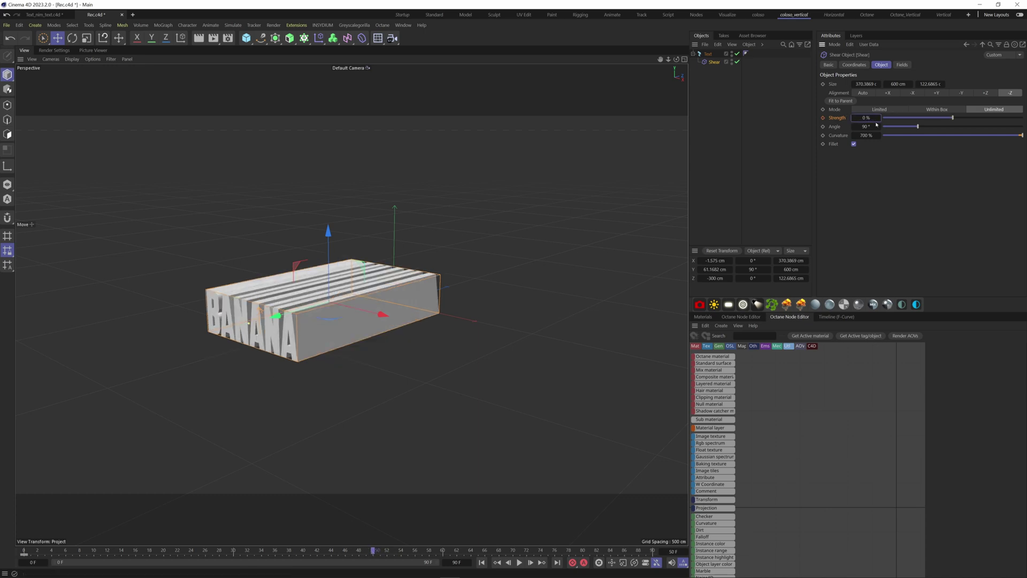
click(823, 118)
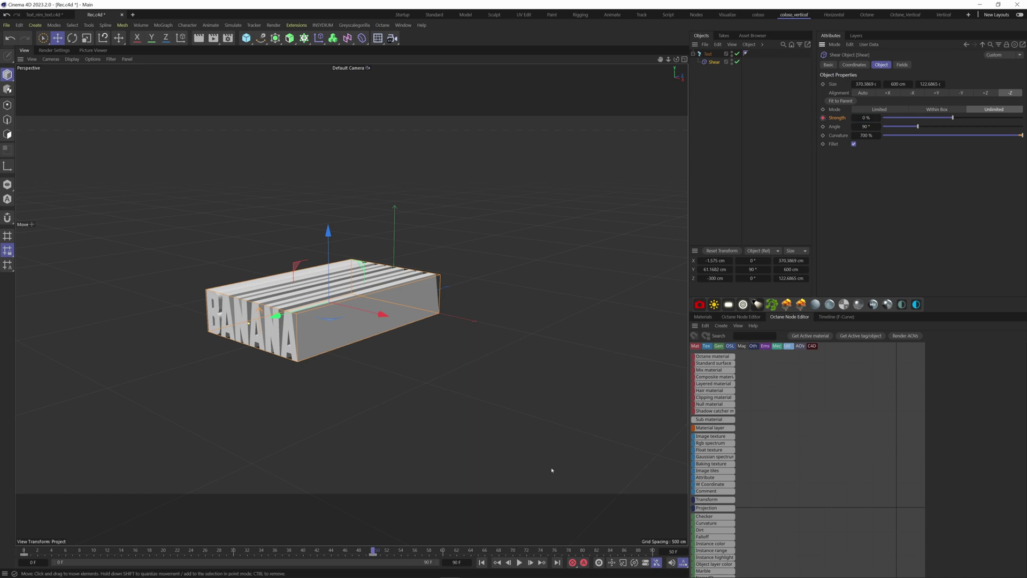
- Extend the animation end frame to 400
double_click(464, 563)
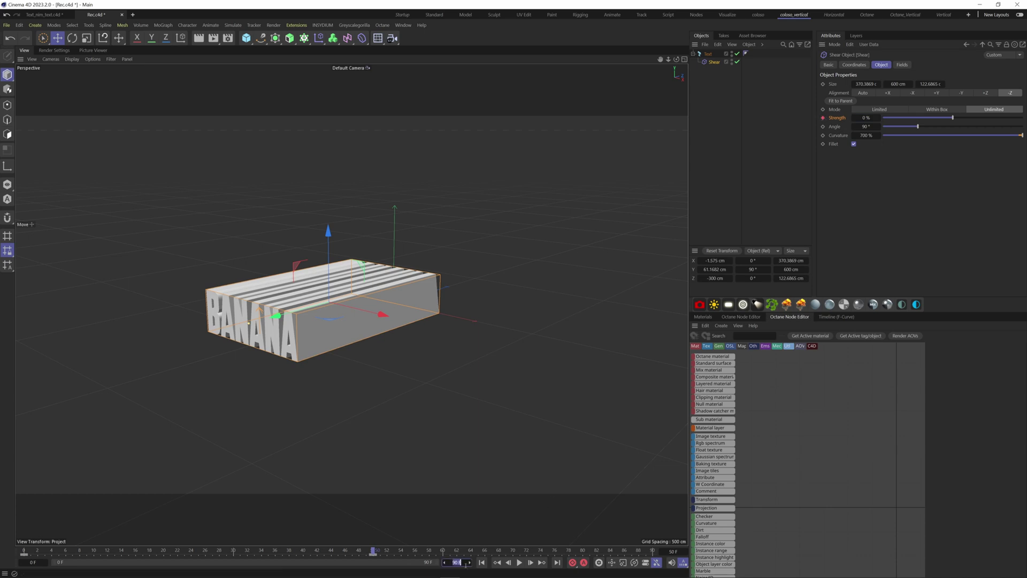
key(BackSpace)
text(400)
key(Return)
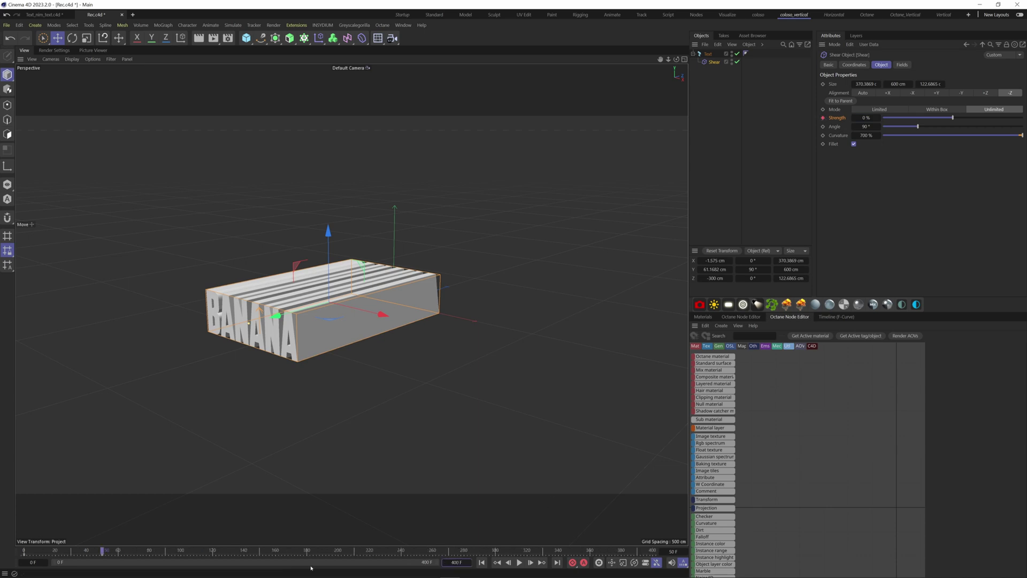
- Keyframe Strength at 100% on frame 100, then play from the start
click(181, 551)
click(864, 117)
text(100)
key(Return)
click(822, 117)
drag(177, 549, 24, 552)
key(F8)
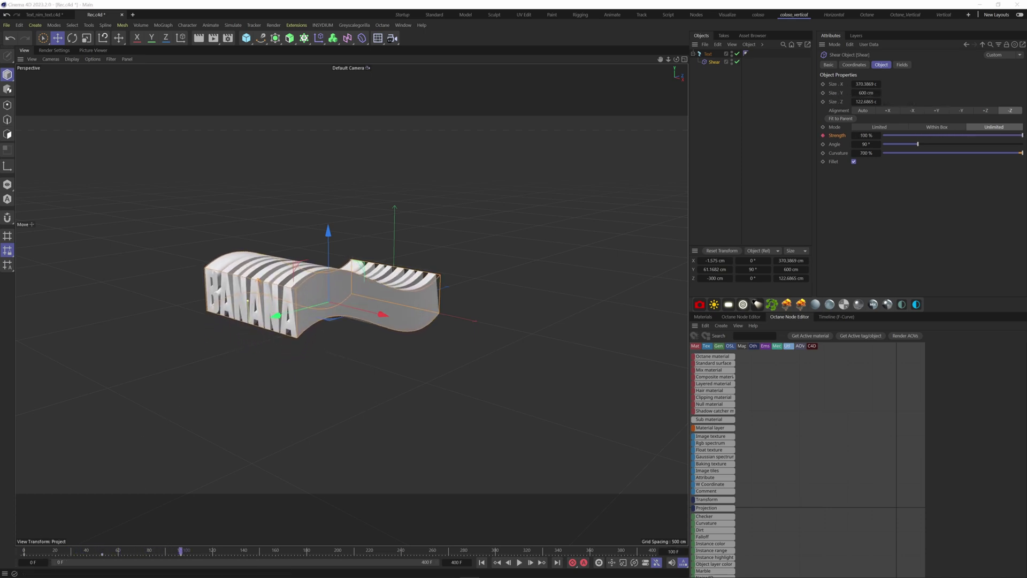
- Add a Formula Field to the Shear deformer's Fields list
click(897, 171)
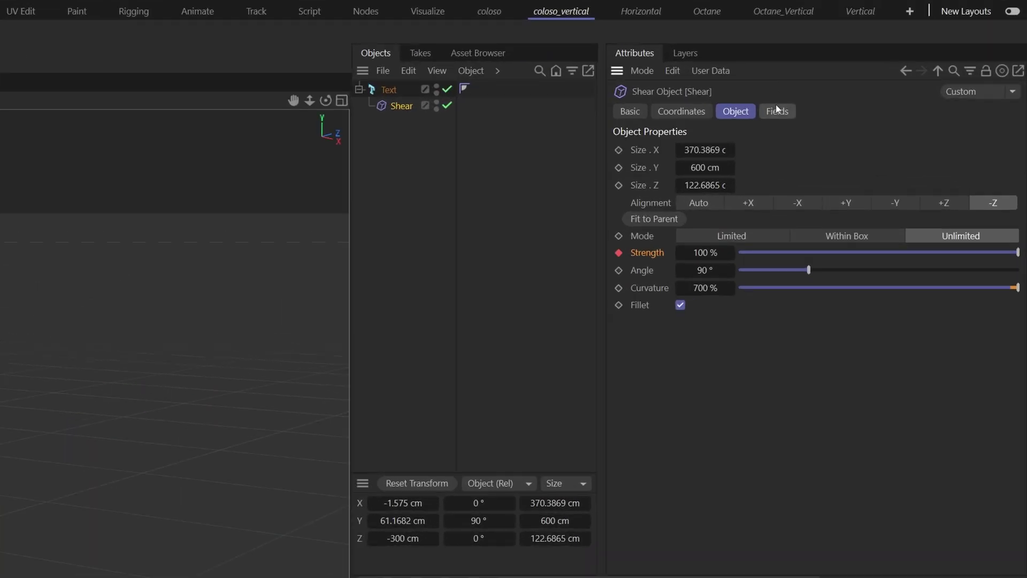
click(901, 65)
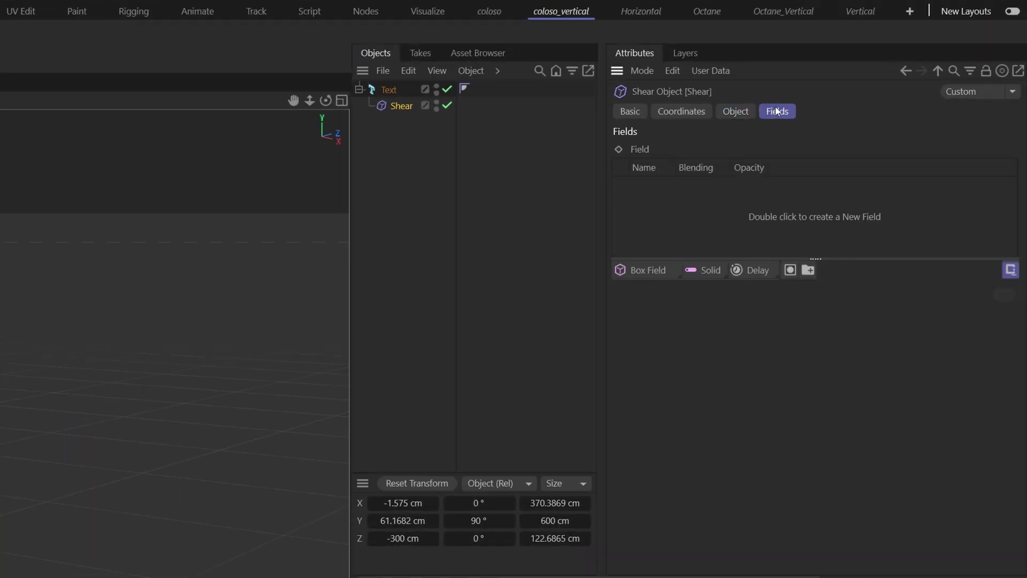
click(653, 274)
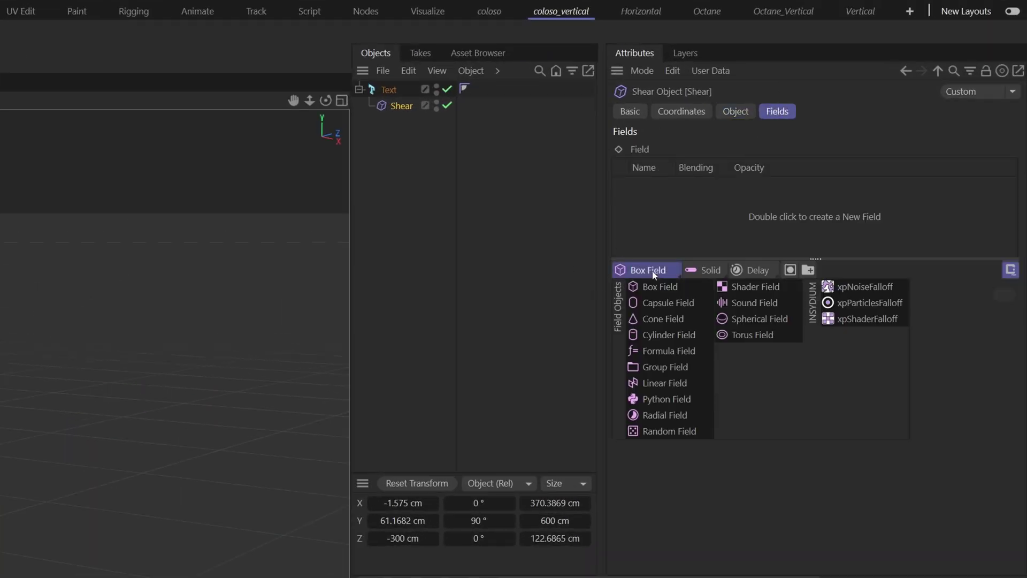
click(663, 357)
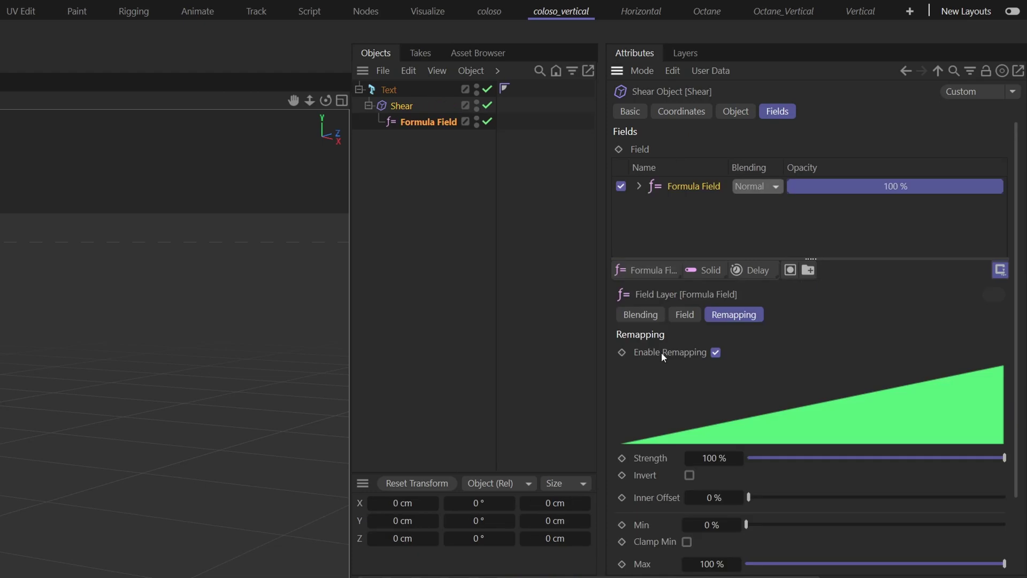
click(642, 313)
click(685, 314)
click(725, 316)
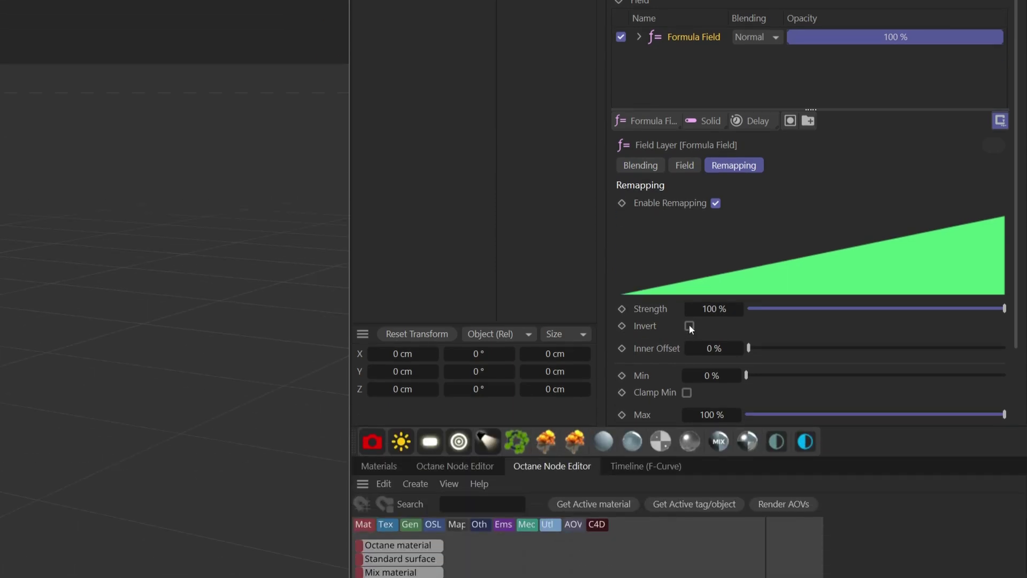
- Remap the field inverted with 35% inner offset, 10% minimum and Curve contour
click(689, 475)
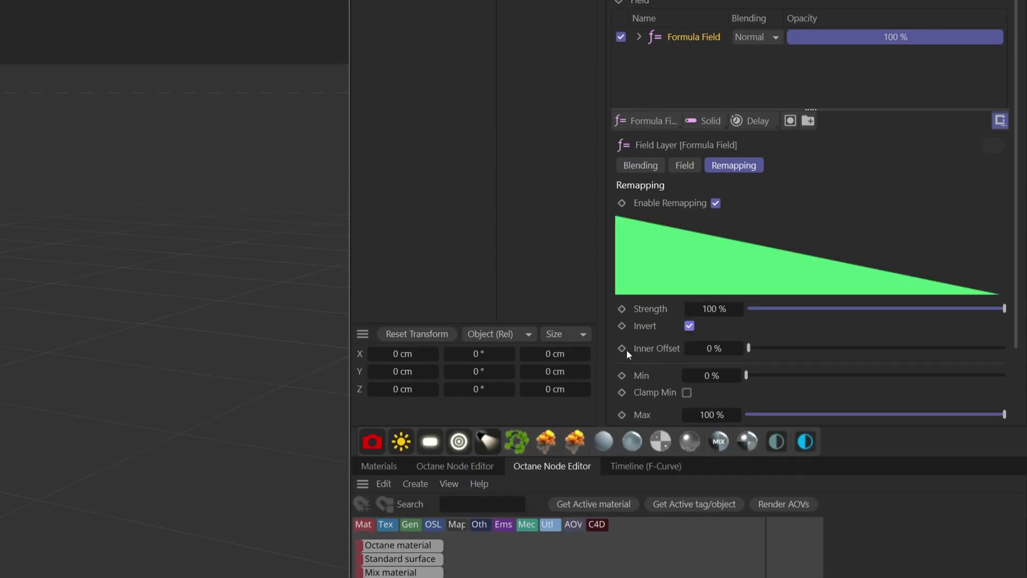
click(713, 349)
text(35)
key(Return)
scroll(747, 374, down, 3)
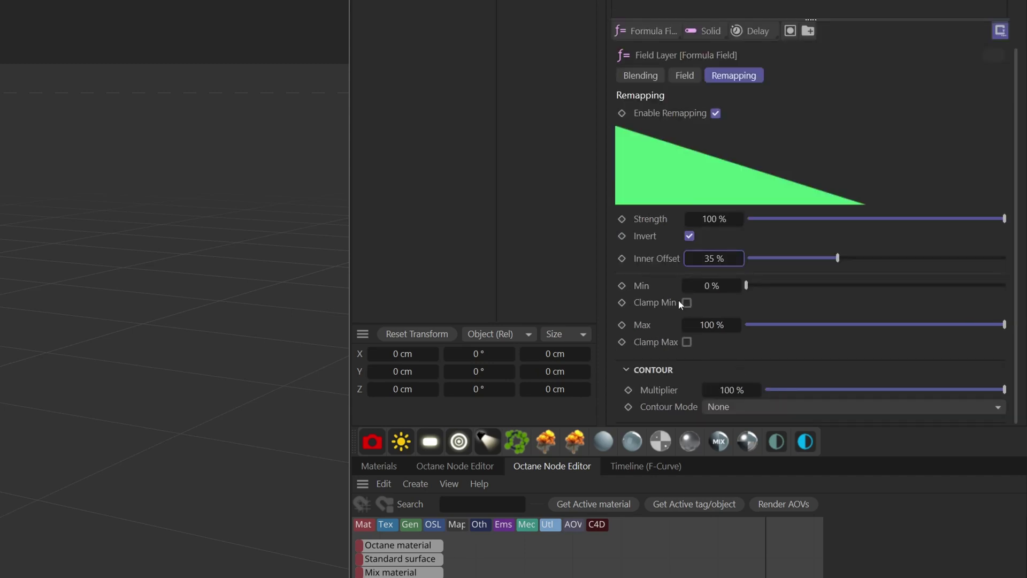
click(722, 286)
text(10)
key(Return)
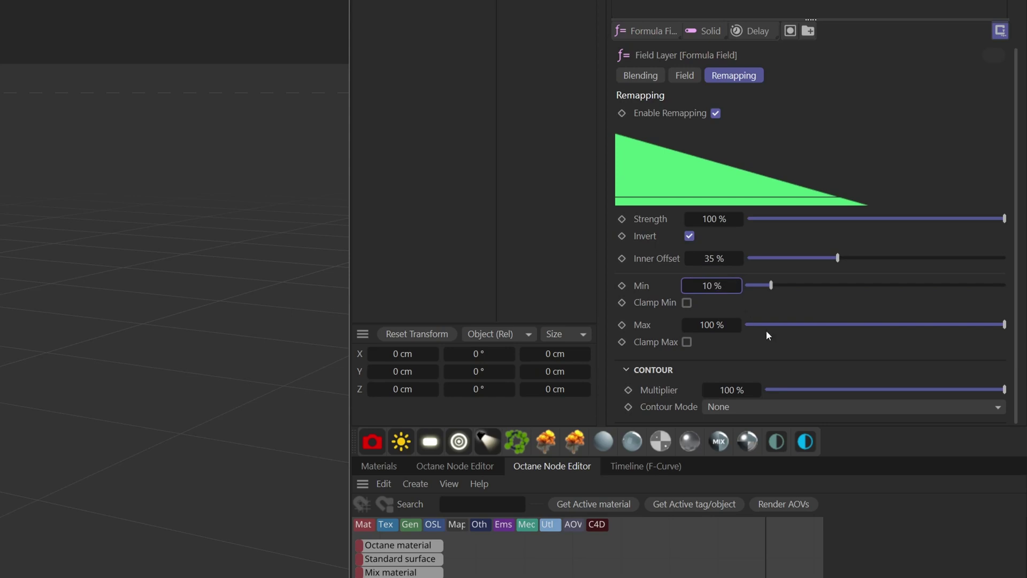
click(729, 408)
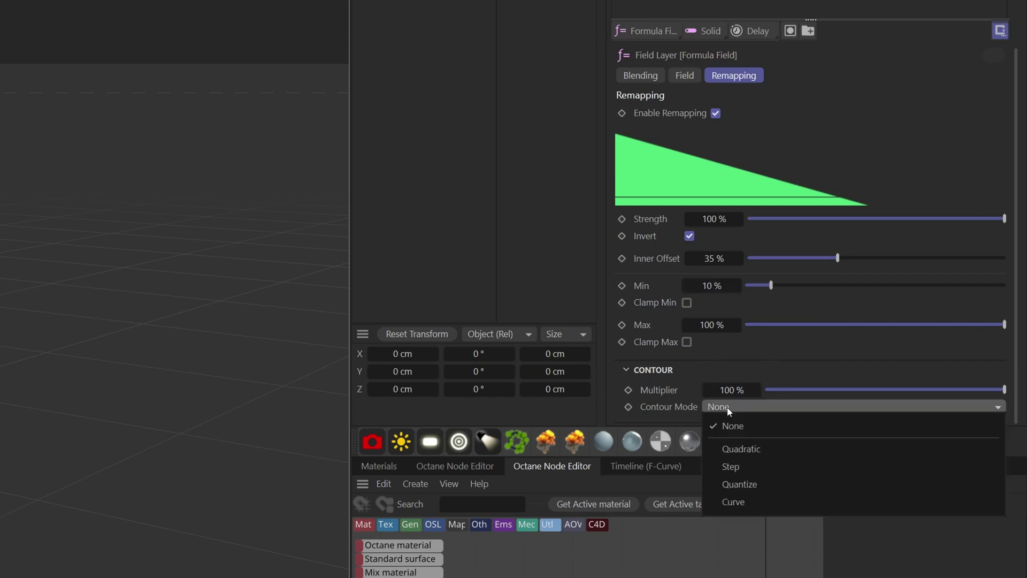
click(730, 503)
scroll(749, 366, down, 3)
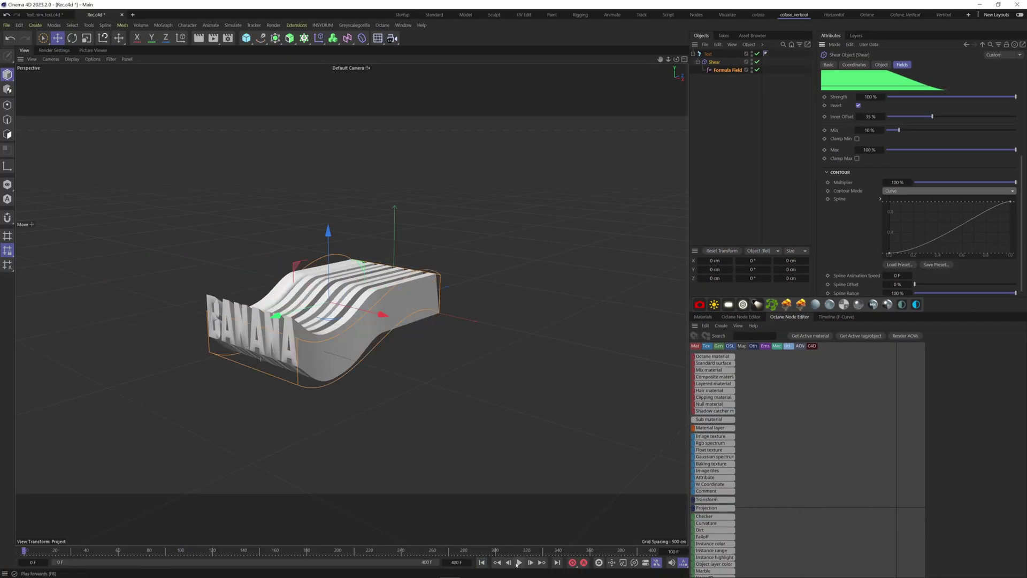
- In the F-Curve timeline, set the Strength track to Oscillate before and after its keys
click(519, 562)
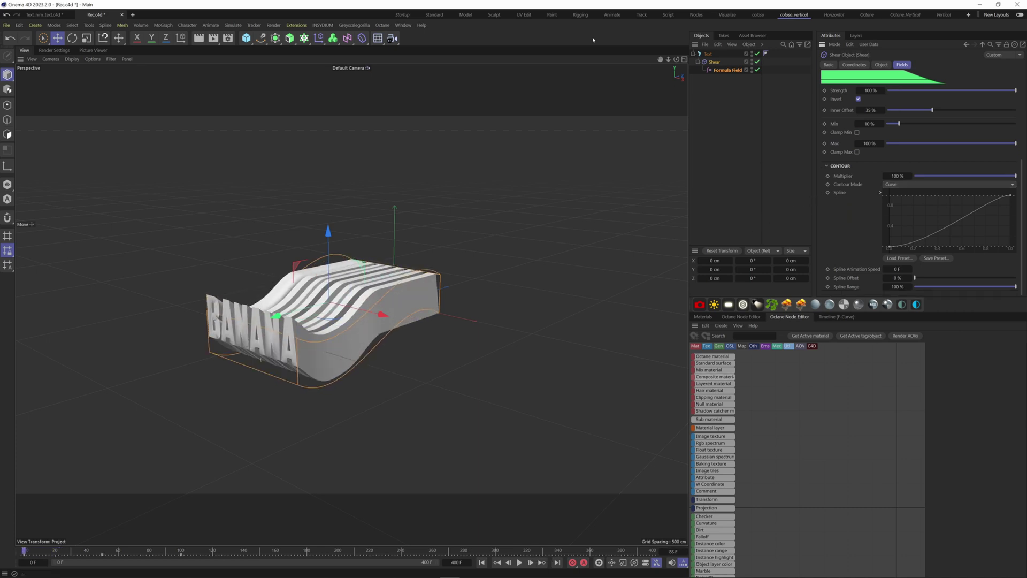
click(402, 26)
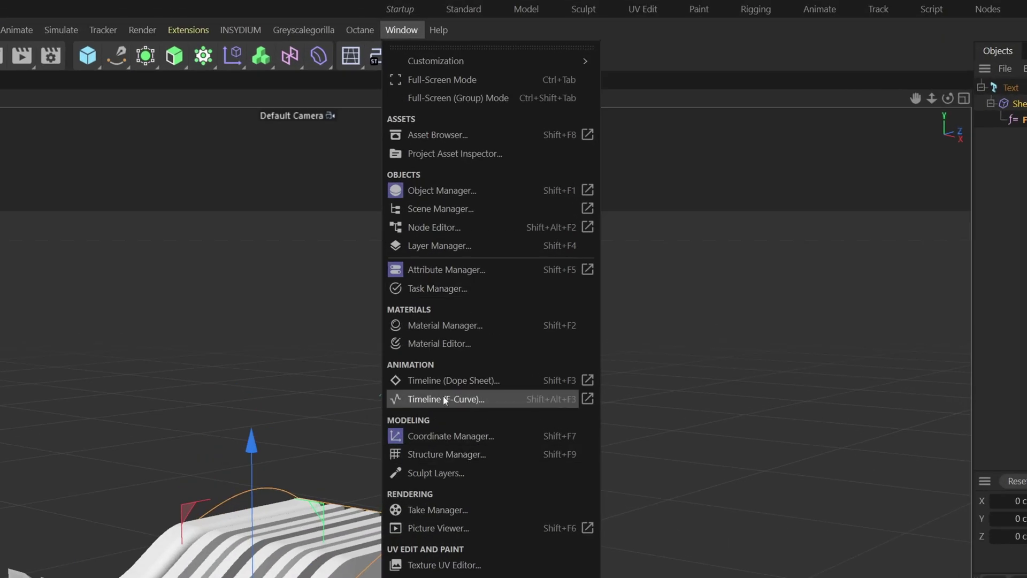
click(442, 399)
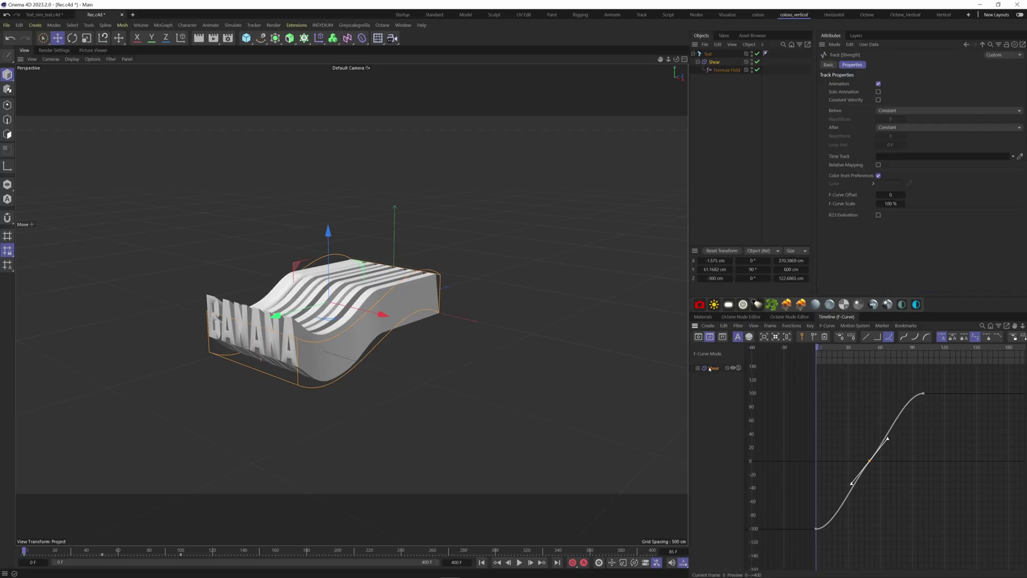
click(888, 111)
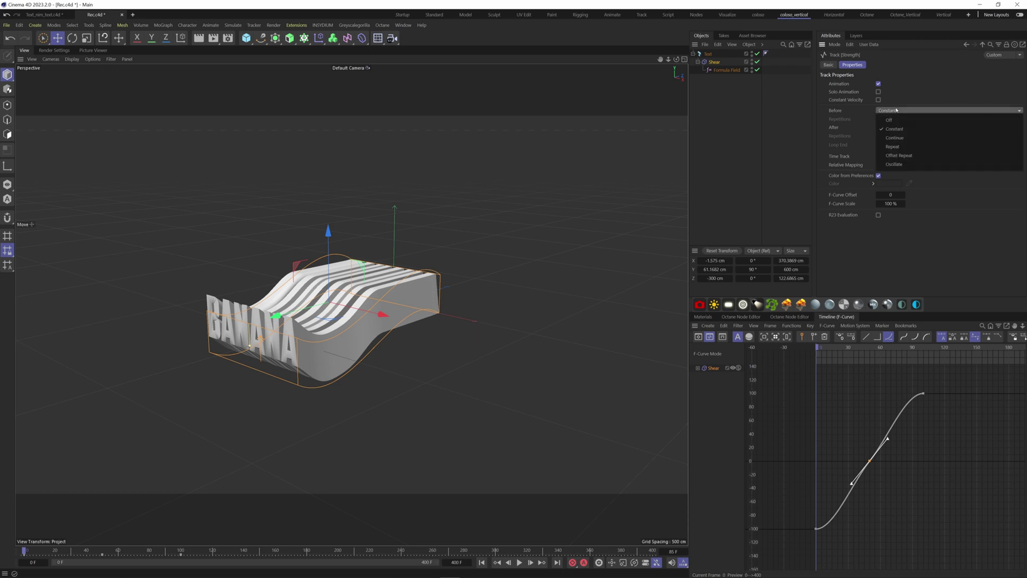
click(897, 164)
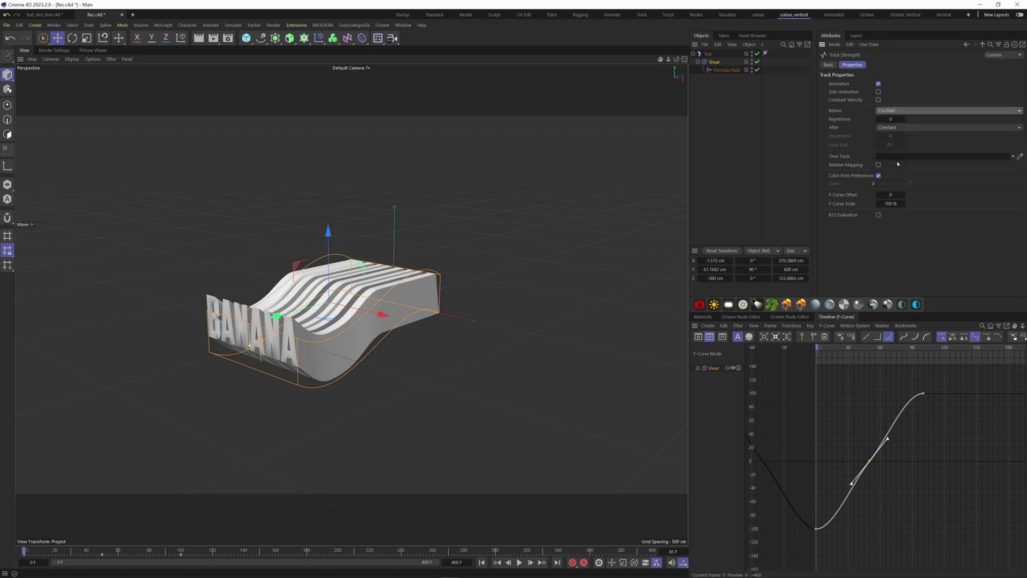
click(891, 127)
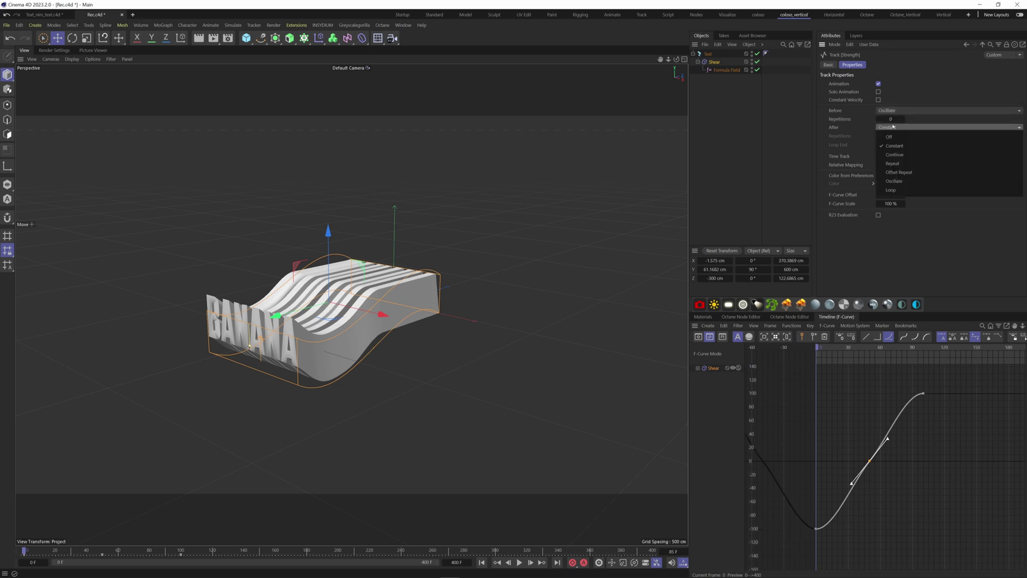
click(891, 181)
- Steepen the frame-50 key's tangent and play back the repeating wave
drag(857, 438, 882, 492)
drag(886, 440, 891, 438)
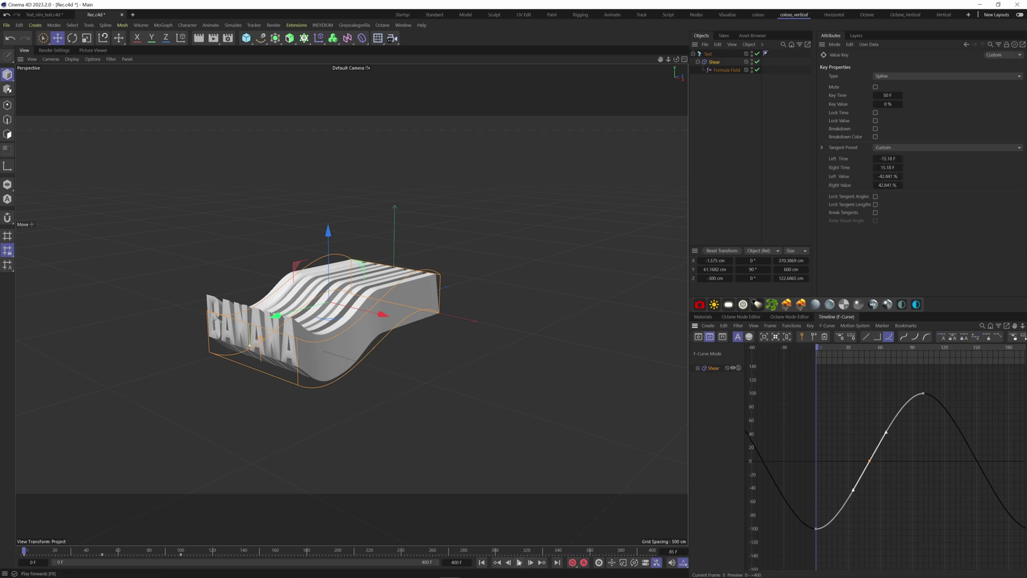
click(519, 562)
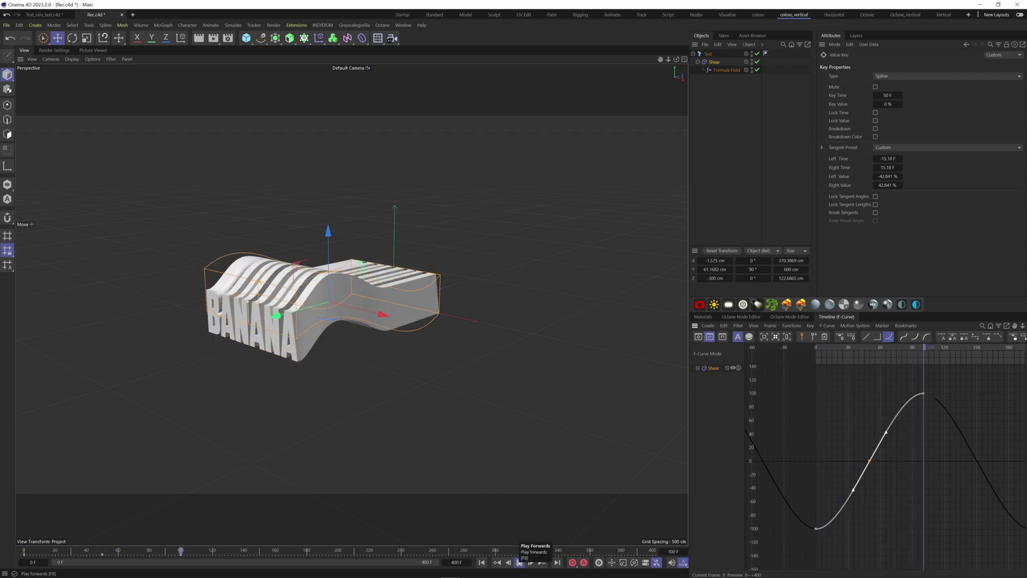
click(518, 562)
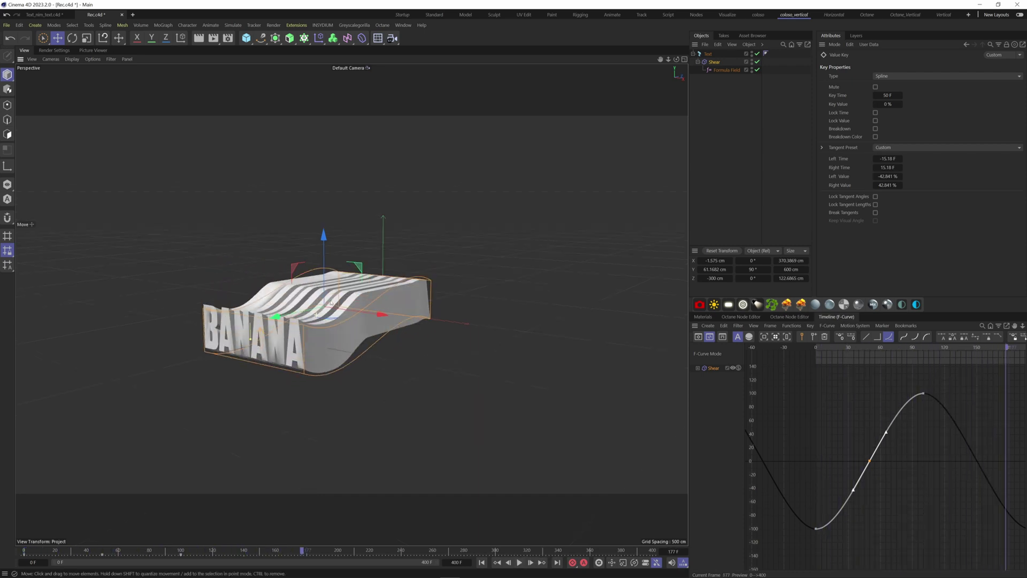
alt+drag(331, 304, 374, 310)
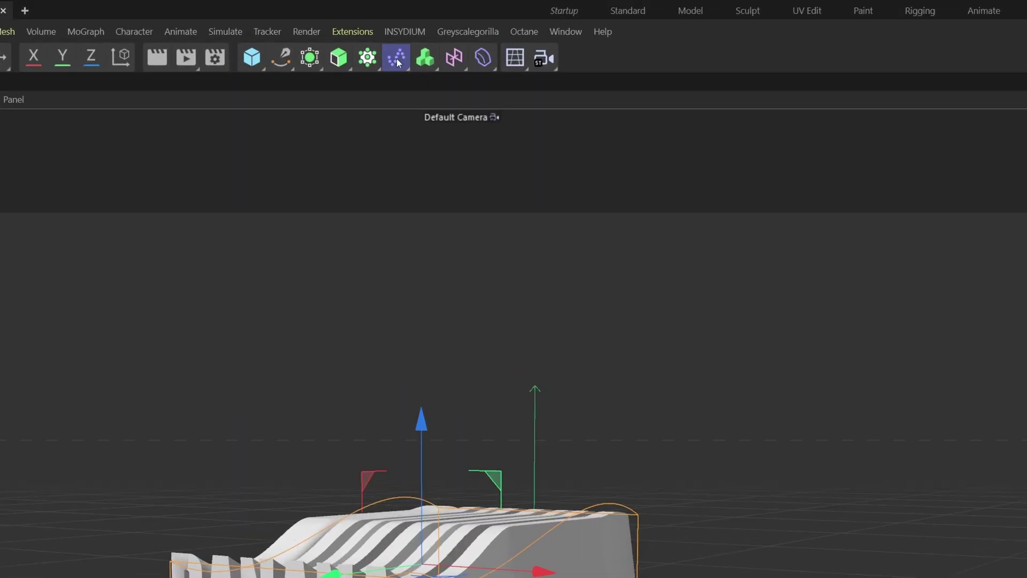
- Add a Formula effector offsetting P.Y by 5 cm at 300% strength with Scale off
click(319, 39)
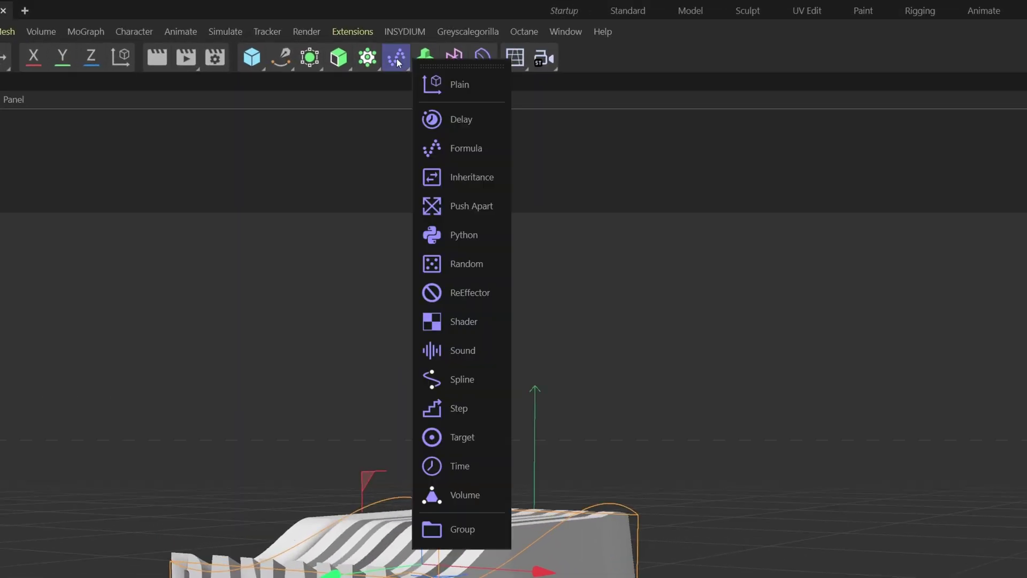
click(496, 148)
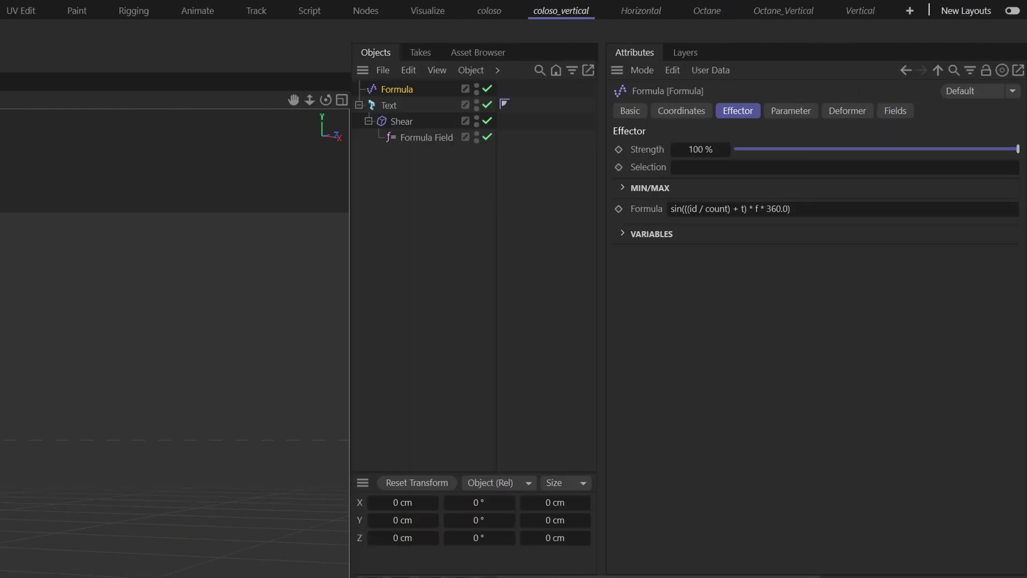
click(791, 111)
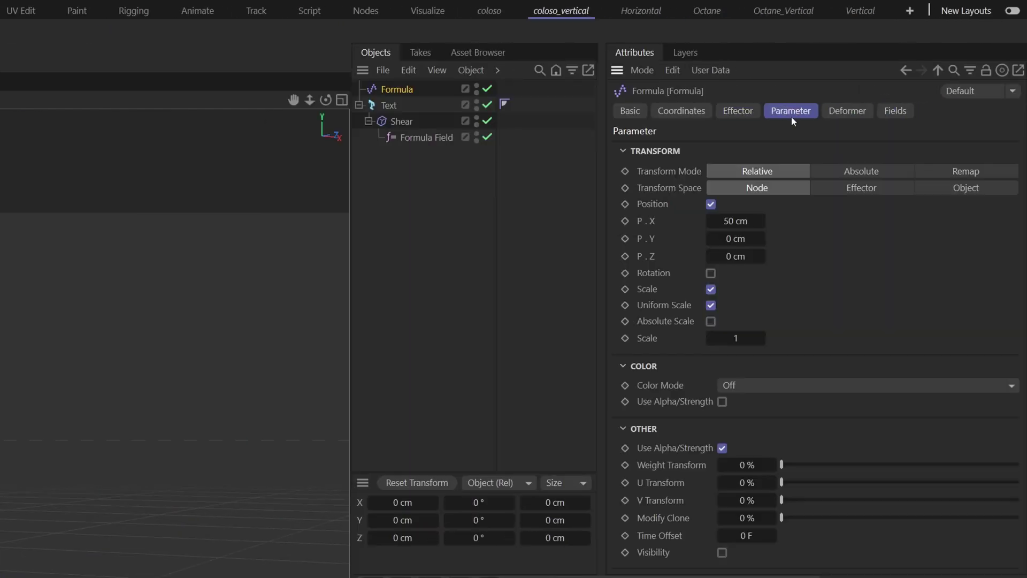
click(729, 221)
text(0)
key(Tab)
text(5)
click(710, 290)
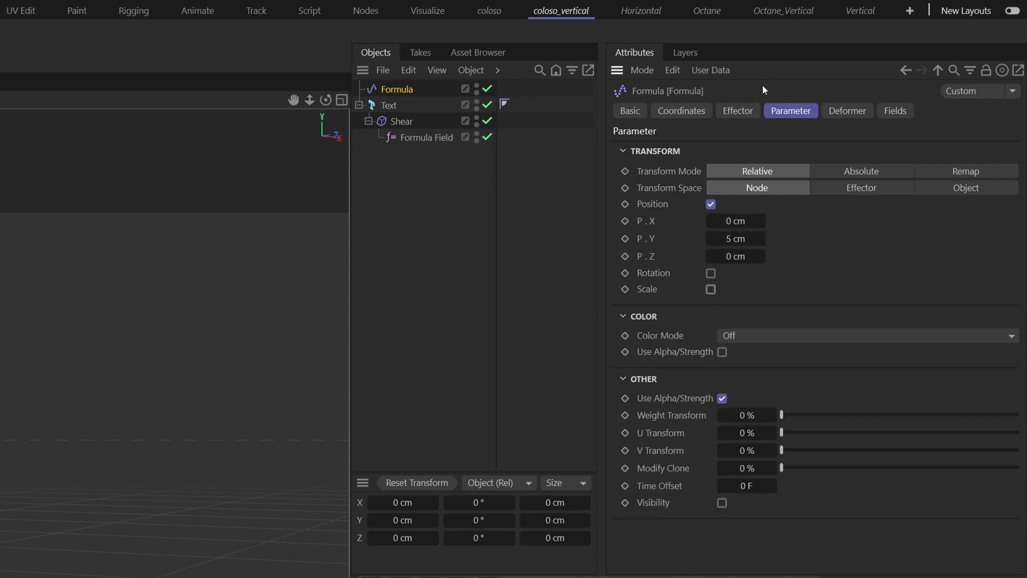
click(738, 111)
click(706, 150)
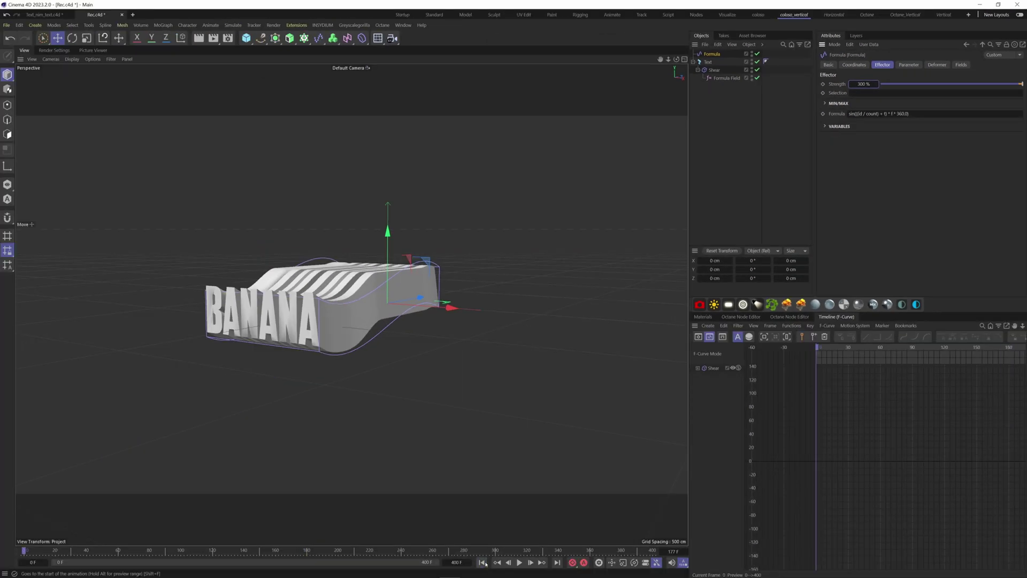
- Play back the sheared animation, then select the Text object
click(519, 562)
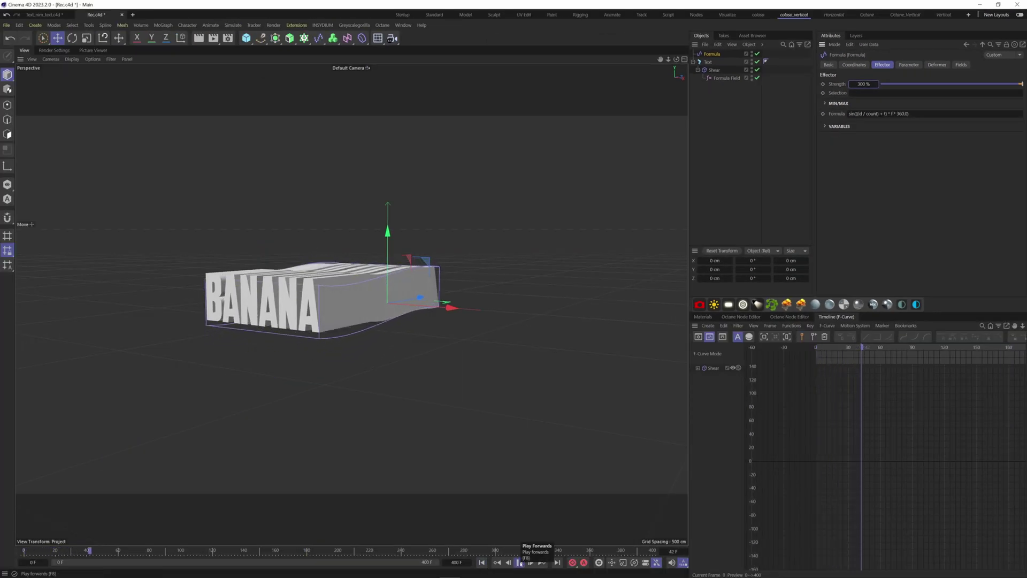
click(519, 562)
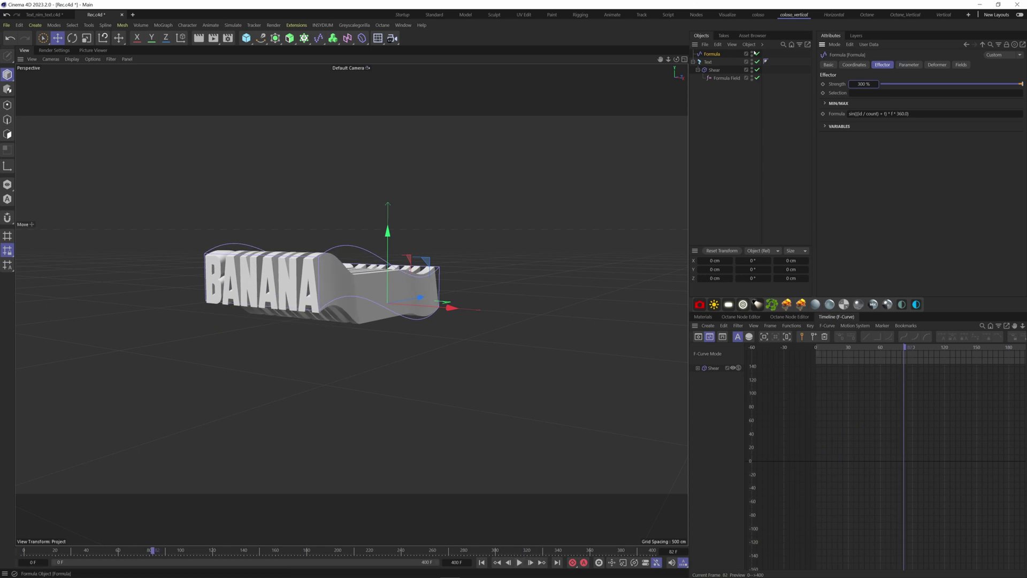
click(708, 62)
- Put the Formula effector in the Text's Letters Effects list and play from frame 0
click(1005, 66)
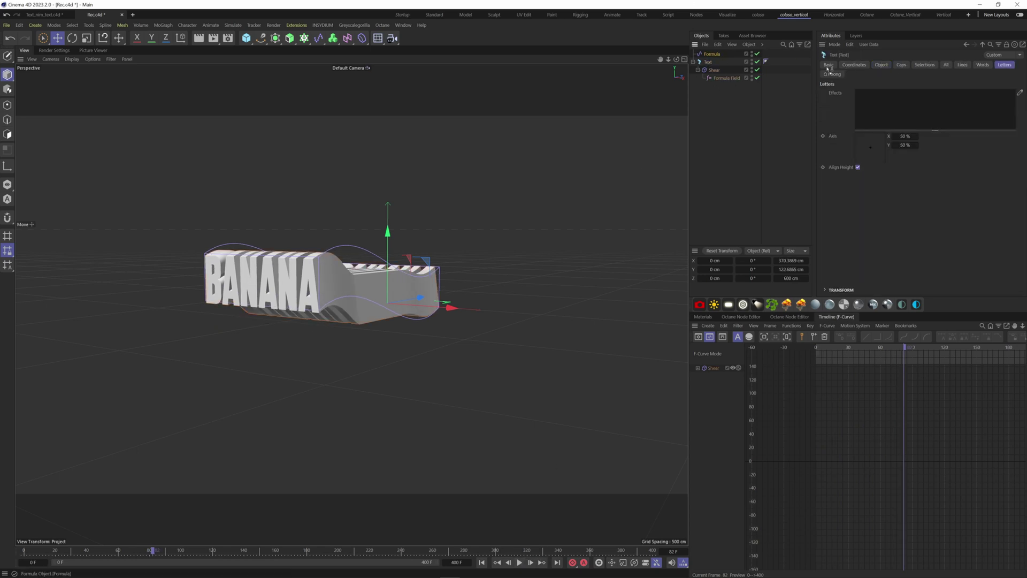
drag(878, 100, 878, 102)
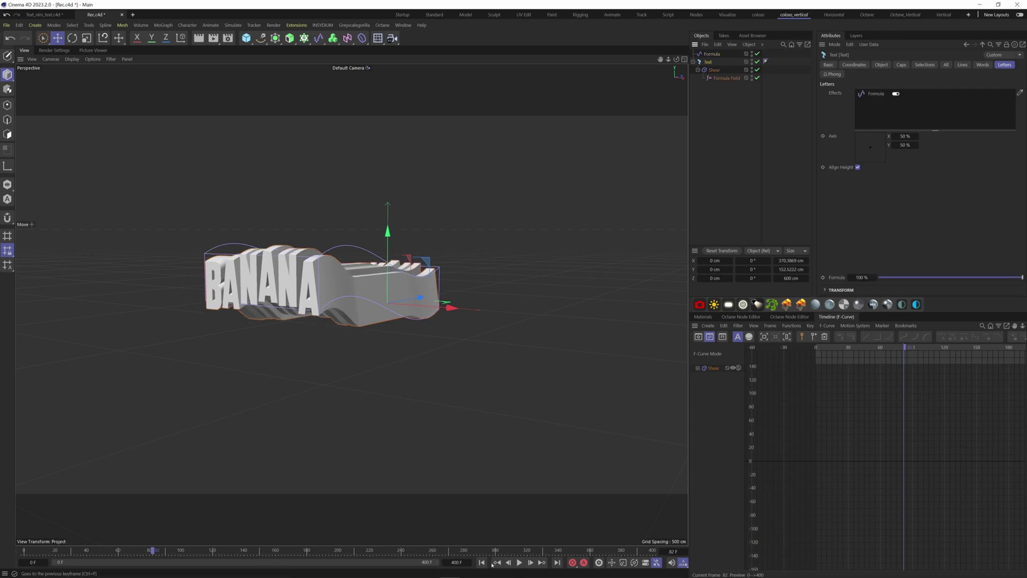
click(482, 562)
click(520, 562)
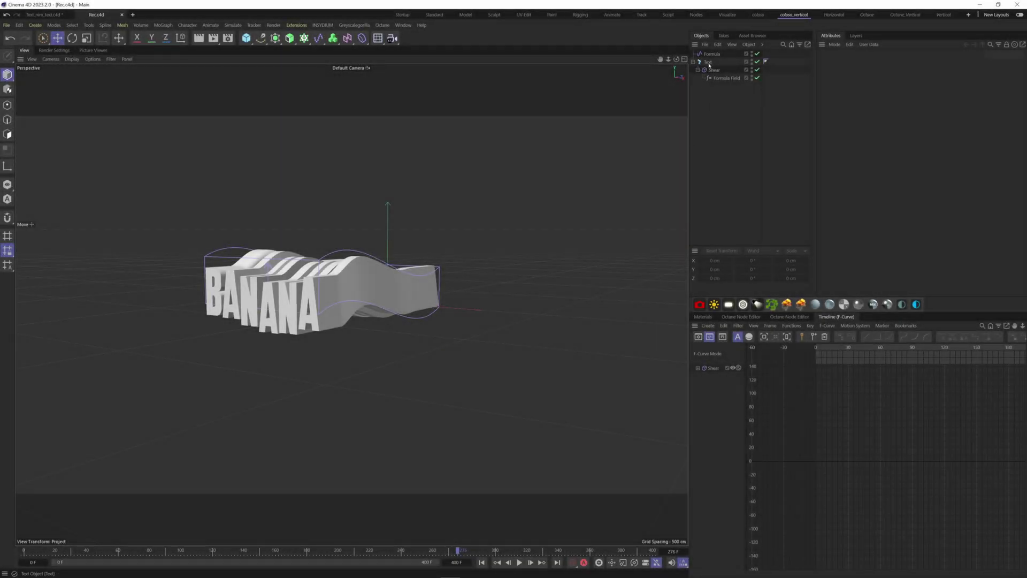
- Duplicate the Text object and delete the copy's Shear deformer
click(709, 62)
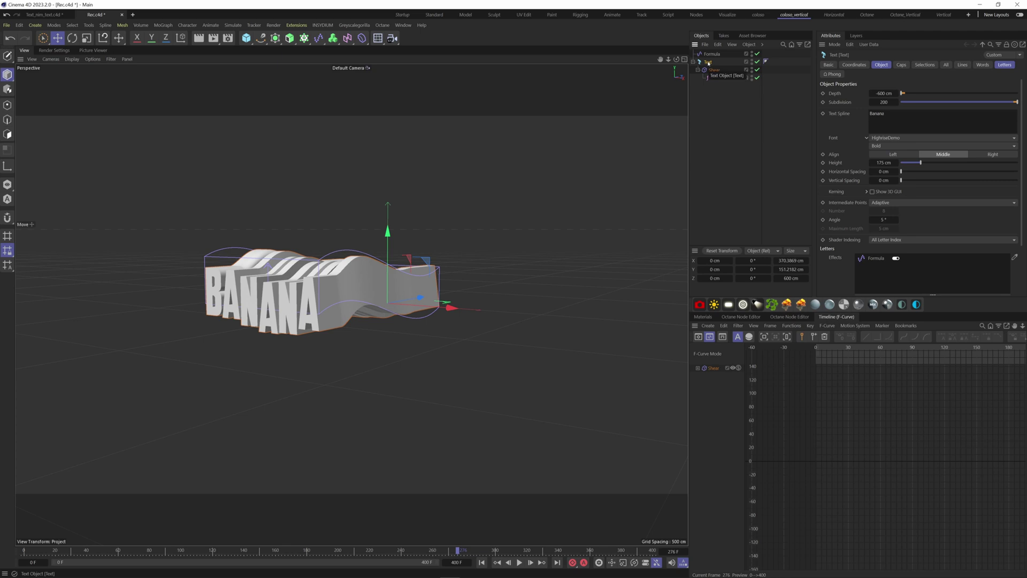
ctrl+drag(709, 63, 718, 53)
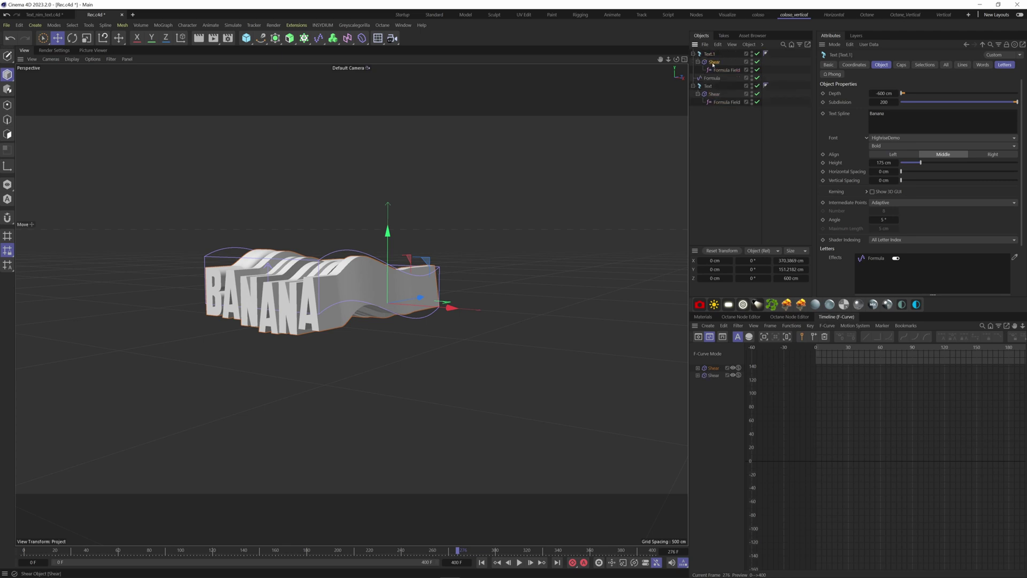
click(713, 62)
key(Delete)
- Group the original Formula, Text and Shear under a Null and disable it
click(707, 62)
shift+click(711, 78)
key(alt+g)
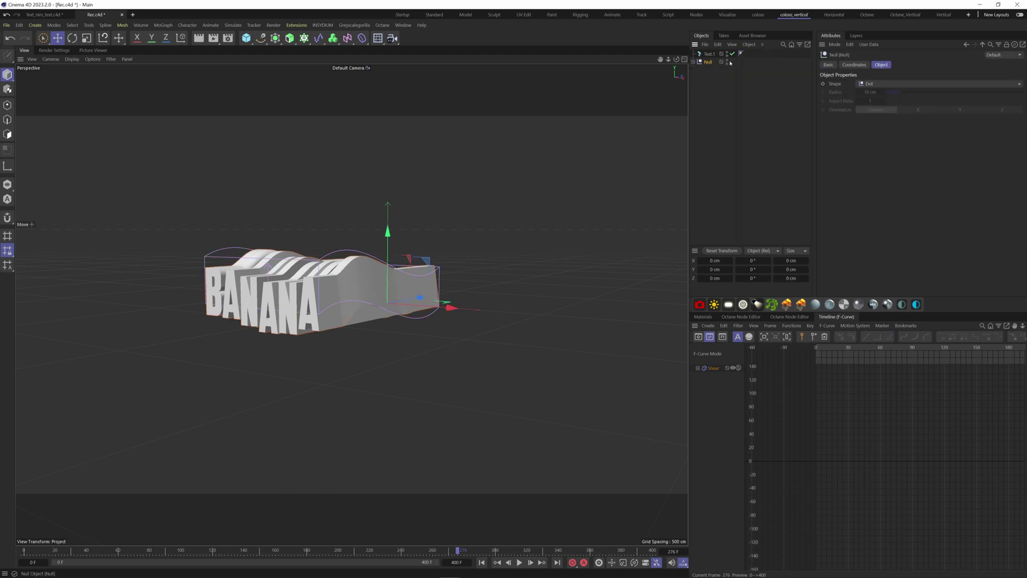
click(728, 62)
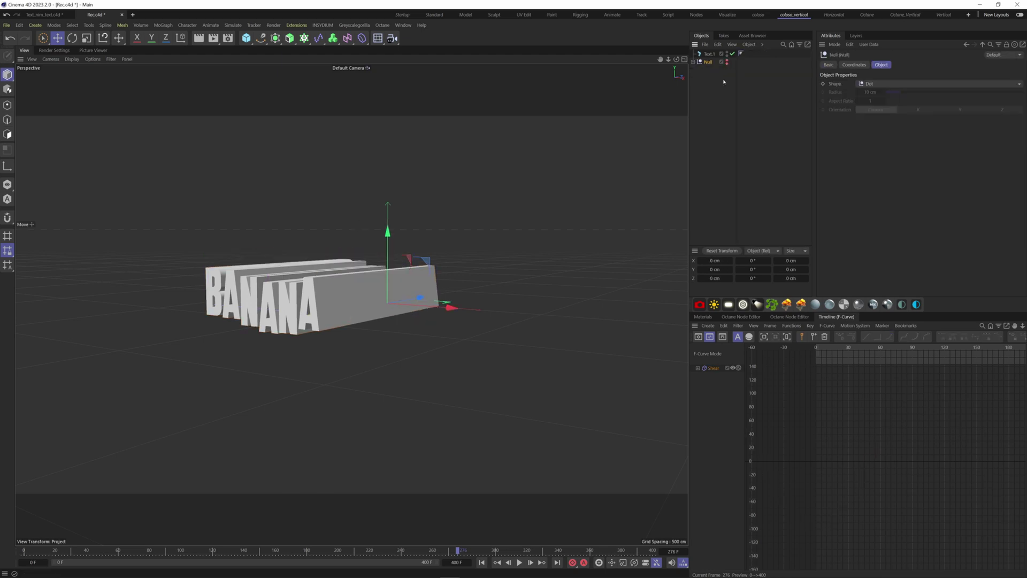
- Remove the Formula effector from Text.1's letter Effects list
key(shift+f)
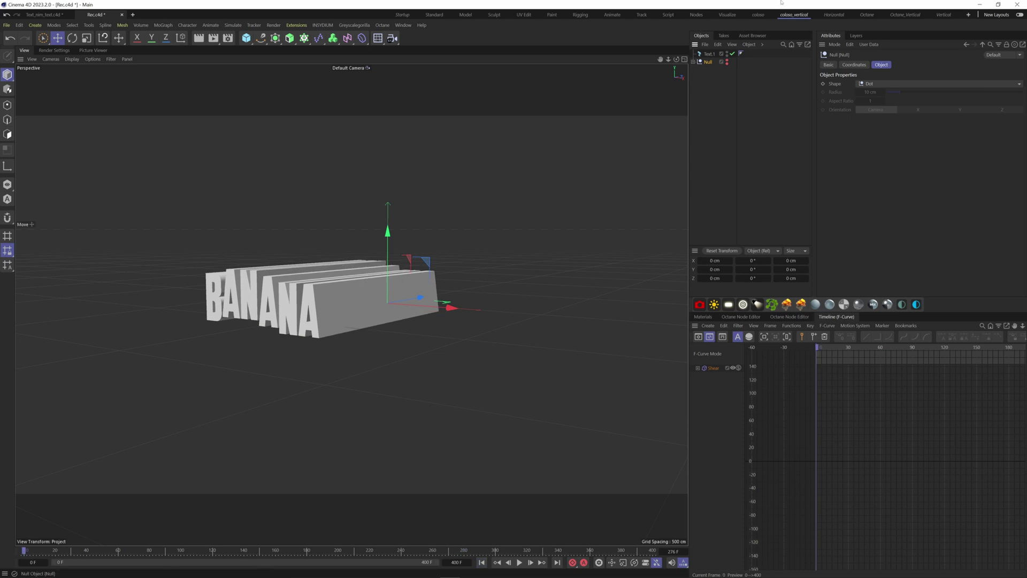
click(709, 55)
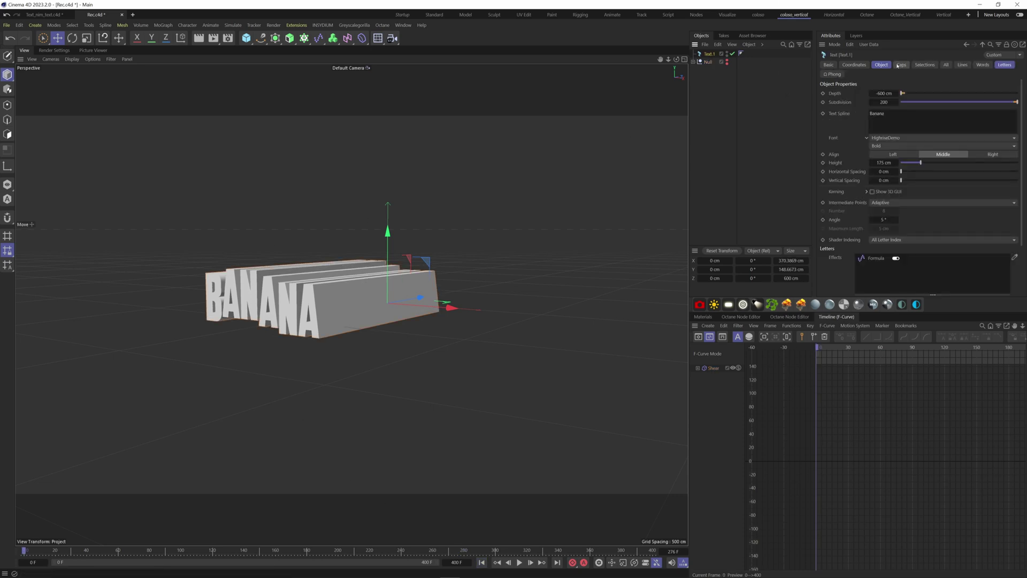
click(1004, 65)
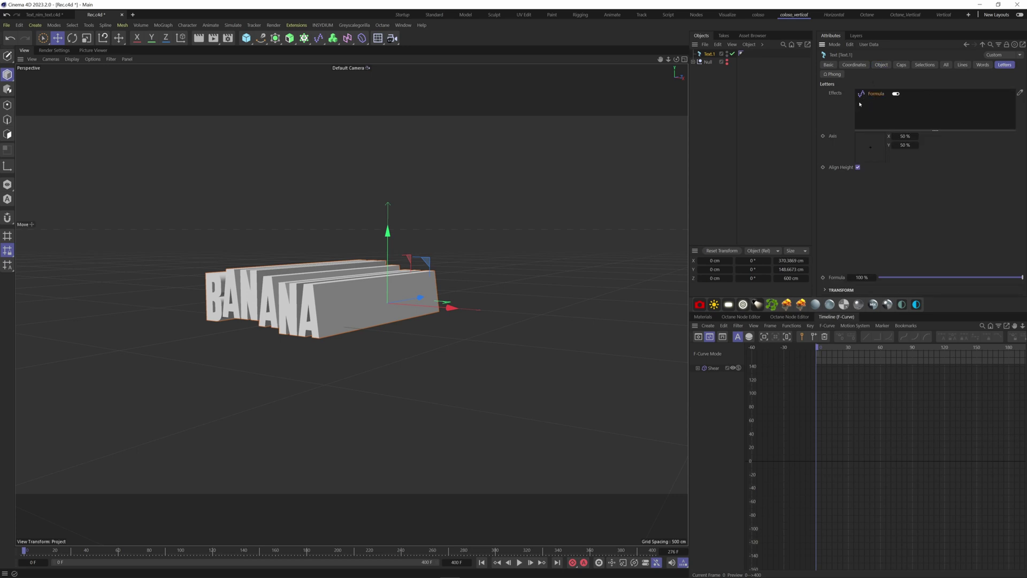
key(Delete)
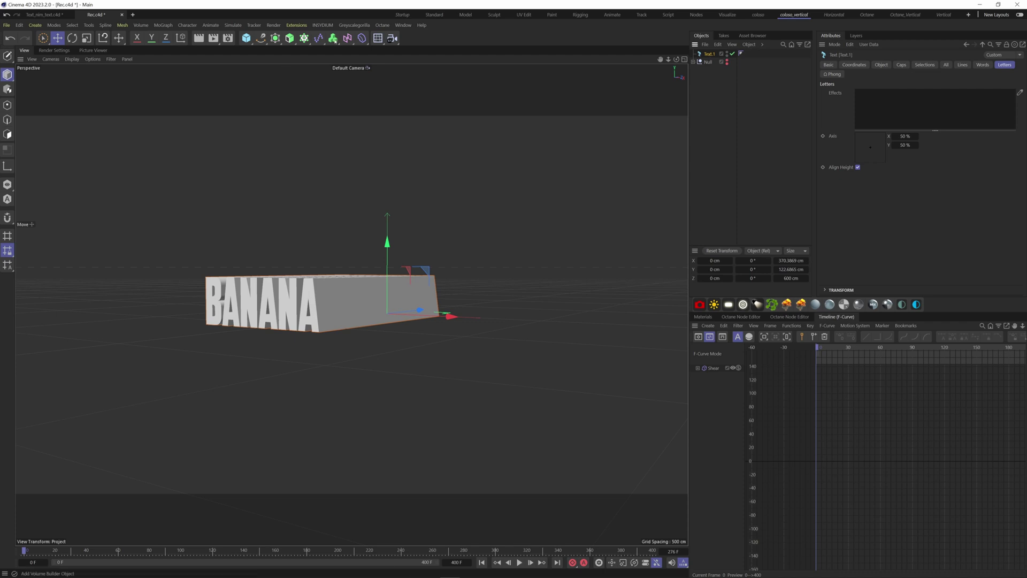
- Add a Wind deformer under Text.1: amplitude 10 cm, size 30 cm, frequency 4.5, turbulence 40%, Flag off
click(362, 38)
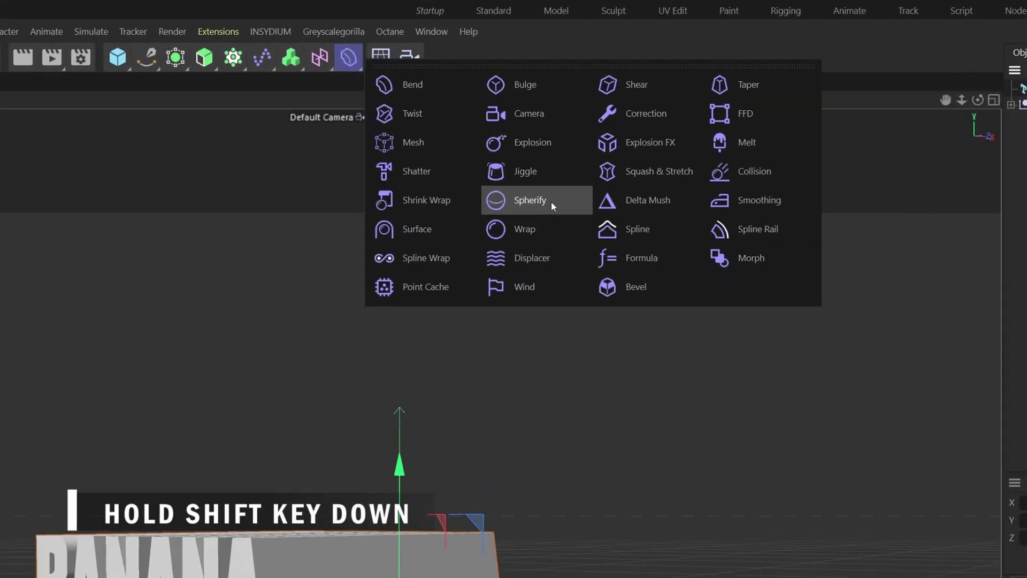
shift+click(532, 287)
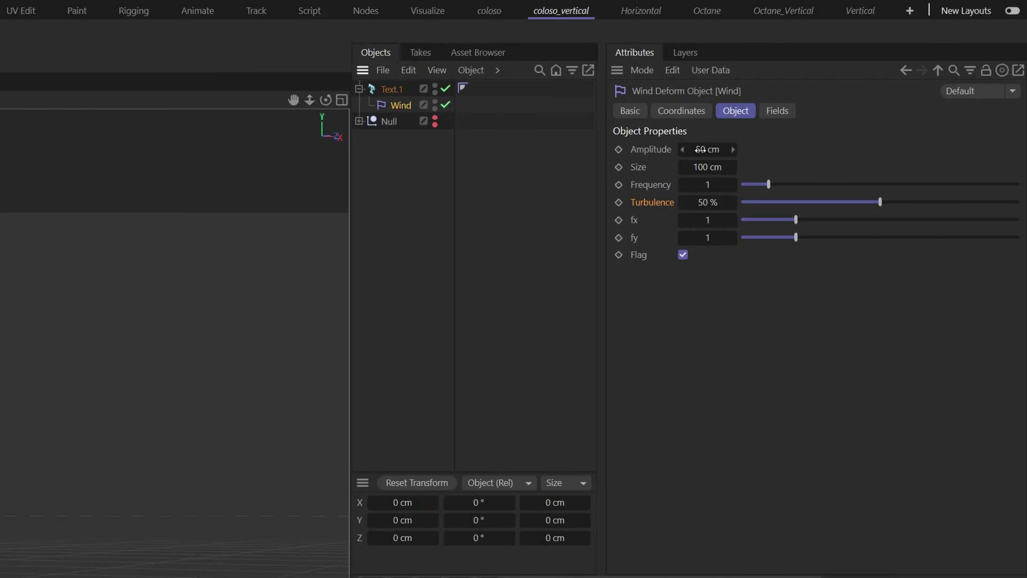
click(700, 149)
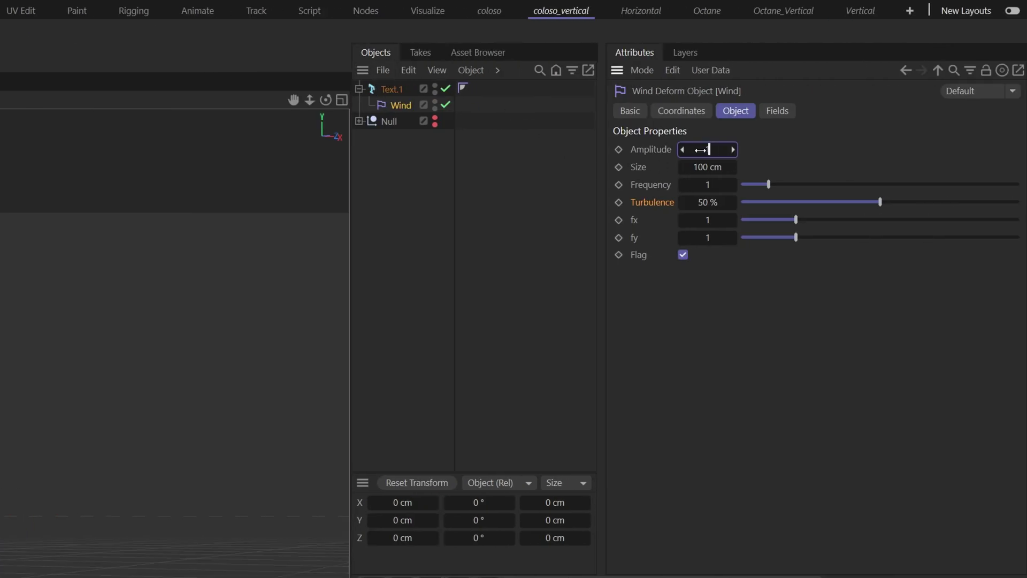
text(10)
key(Tab)
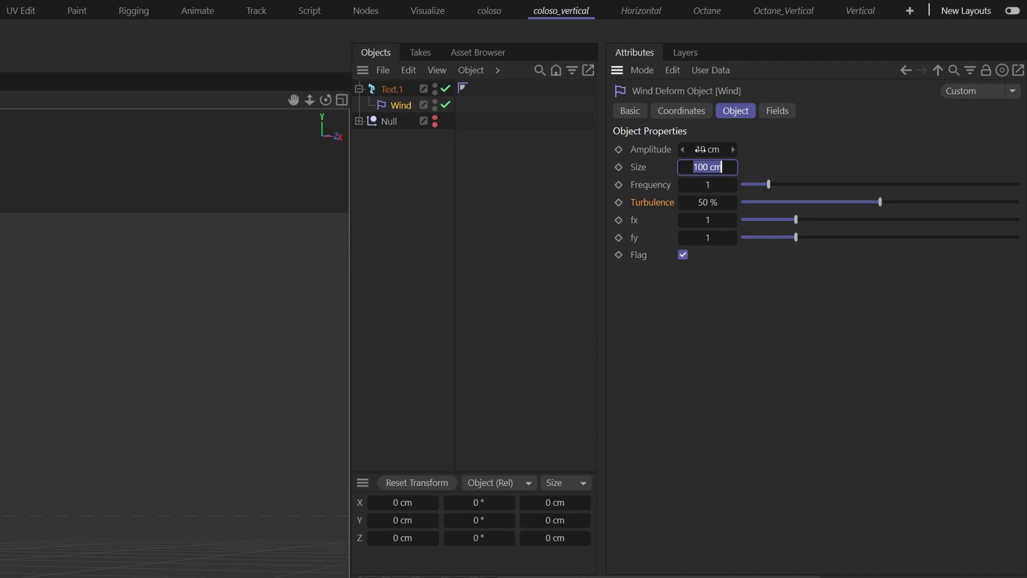
key(Tab)
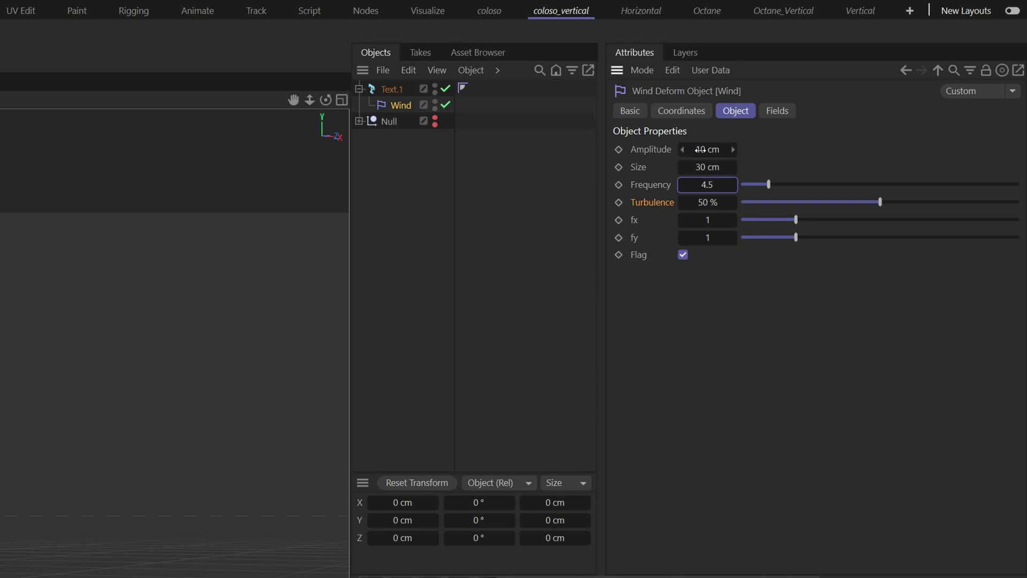
click(716, 202)
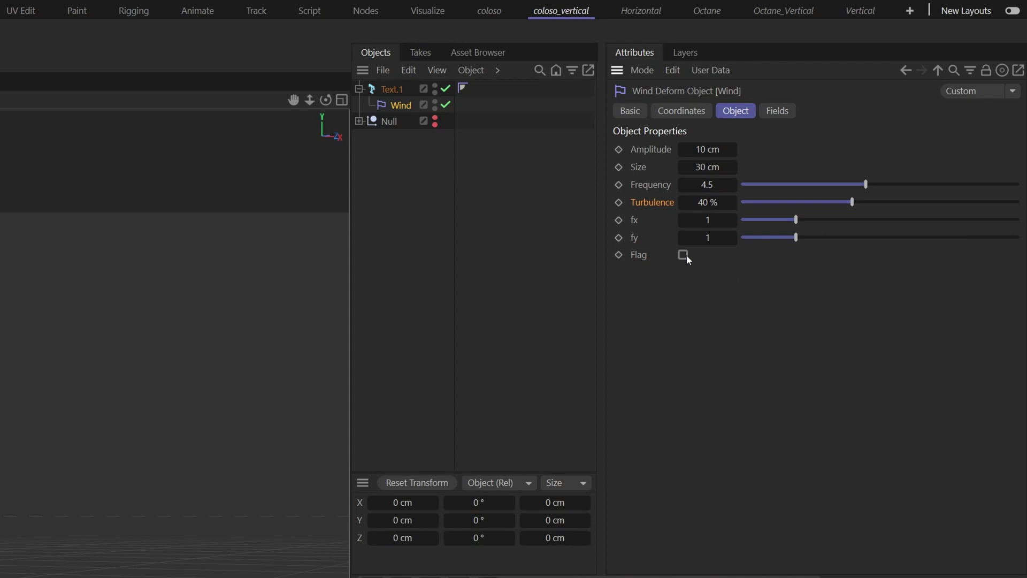
- Rotate the Wind deformer to 90° pitch and 90° bank, then play the animation
click(683, 112)
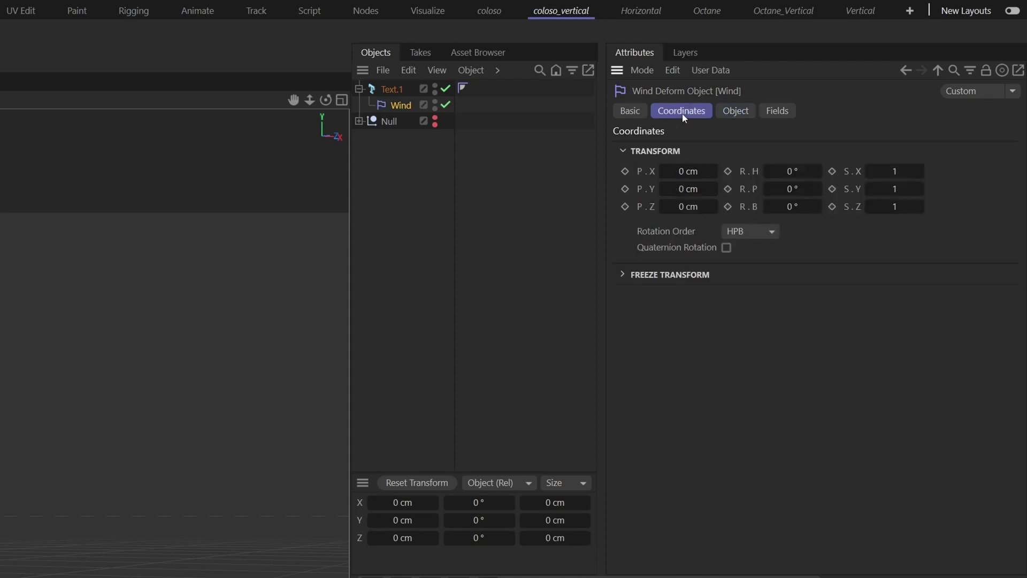
click(798, 198)
text(90)
key(Tab)
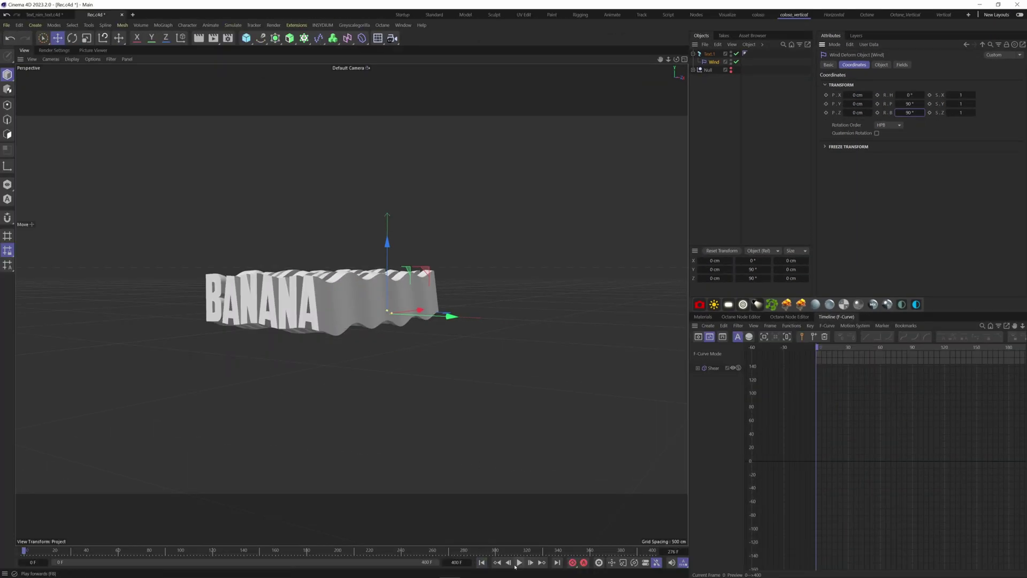
click(518, 562)
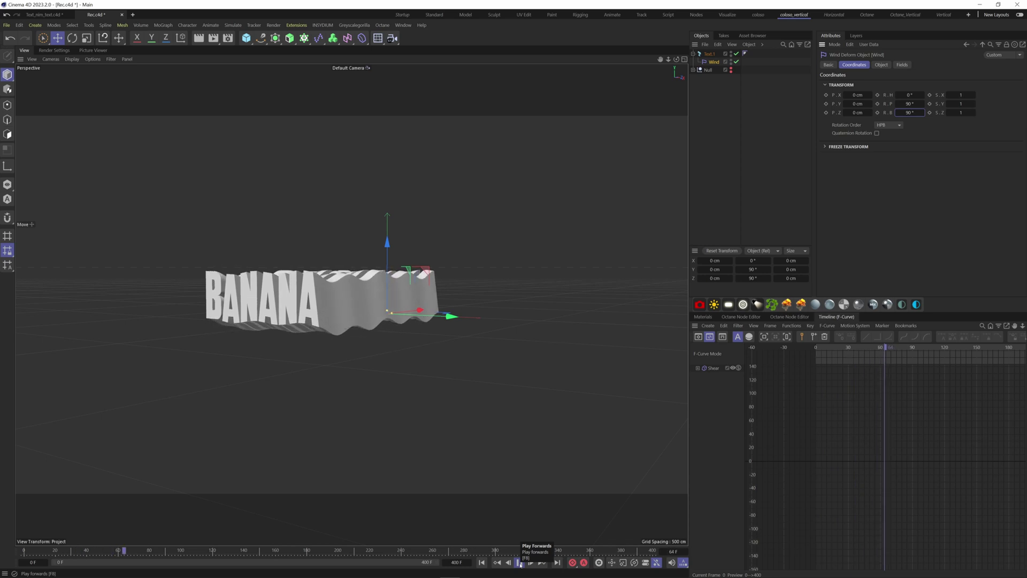